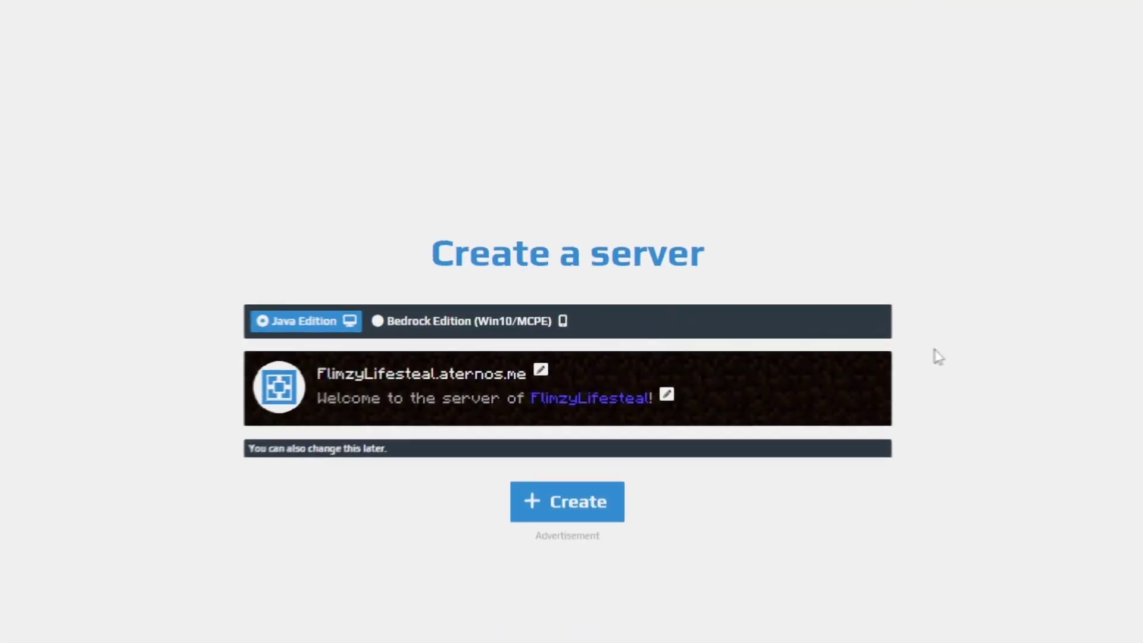
# Set the server address to TheUltimateUniqueSMP and create it as a Java Edition server.
pyautogui.click(612, 369)
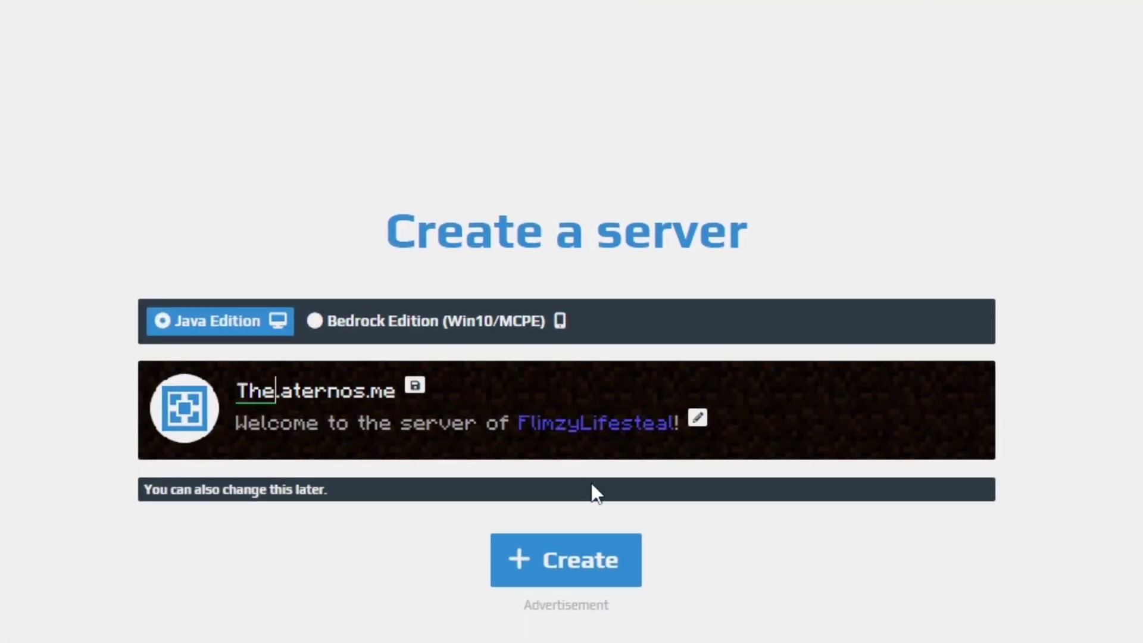
pyautogui.write('SMP')
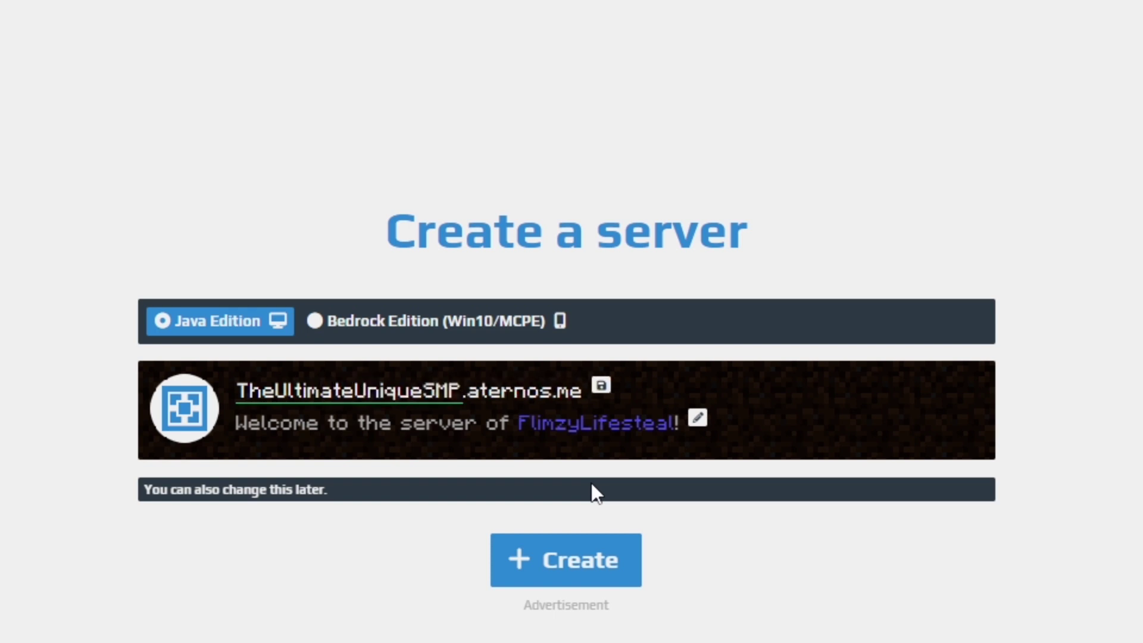
pyautogui.click(566, 562)
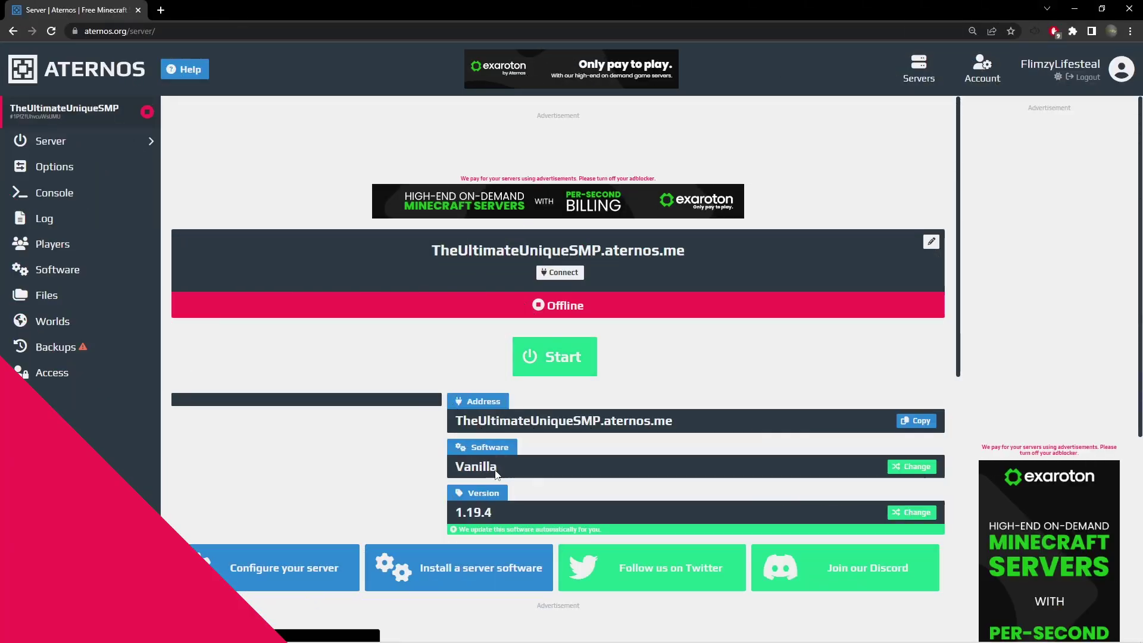
# Install PaperMC 1.19.3 from the Paper/Bukkit software option.
pyautogui.click(57, 270)
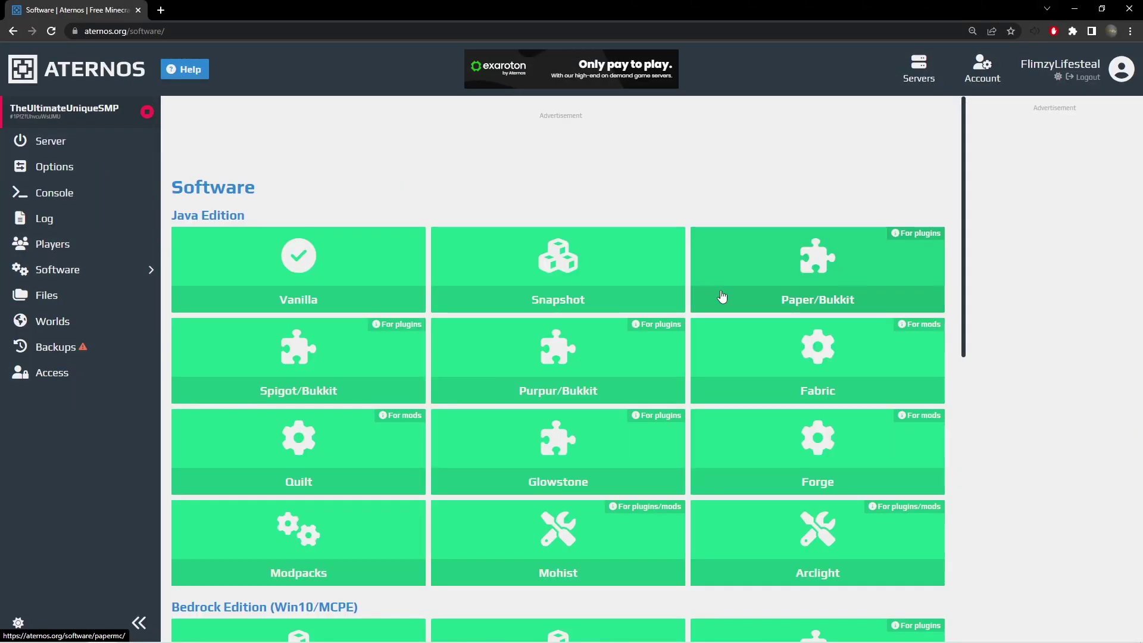
pyautogui.click(783, 299)
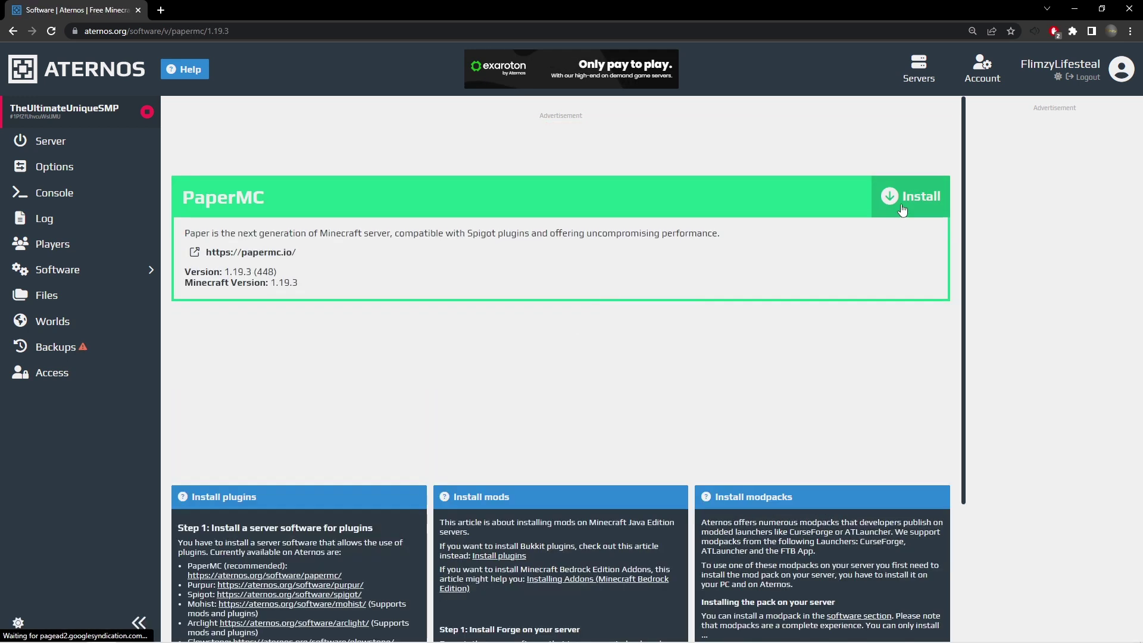
pyautogui.click(903, 200)
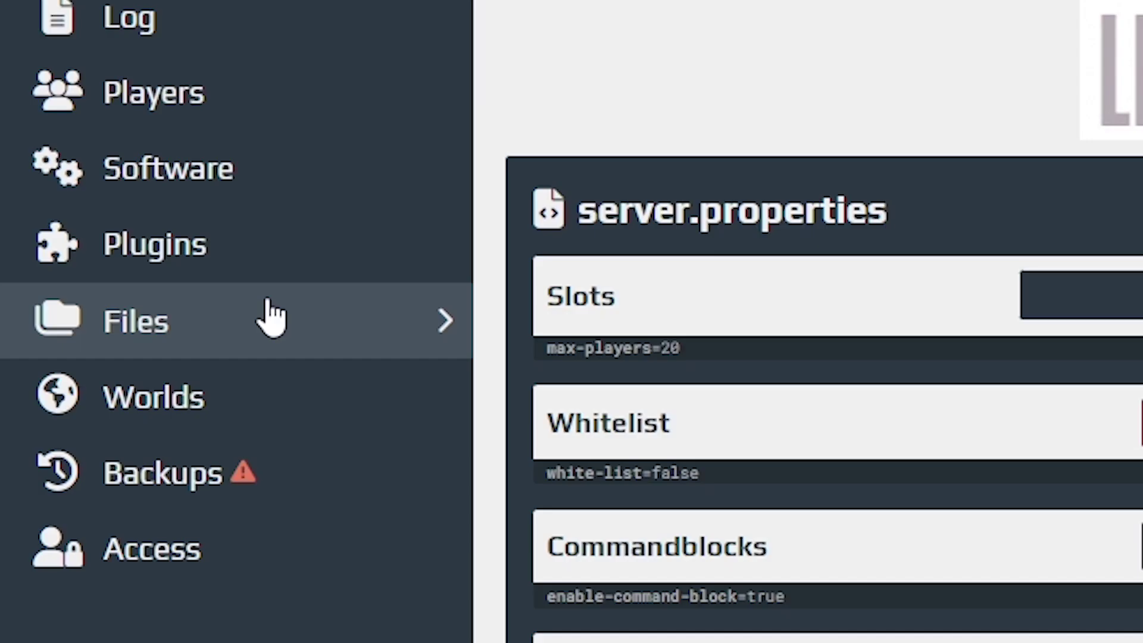
# Open server.properties from the server files and scroll through its options.
pyautogui.click(271, 318)
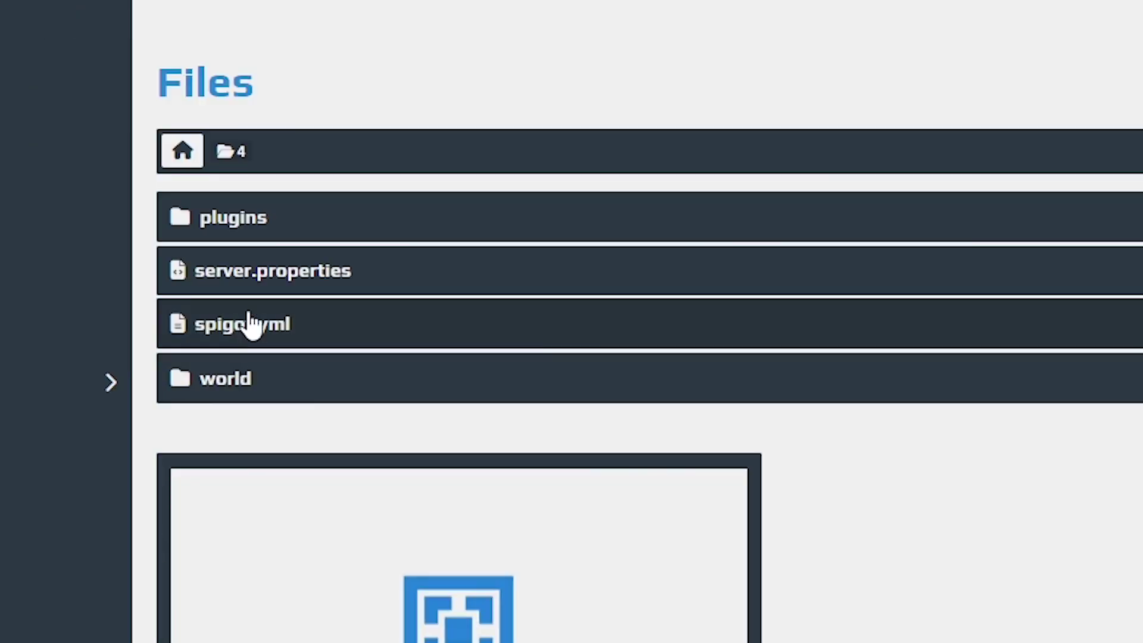
pyautogui.click(248, 273)
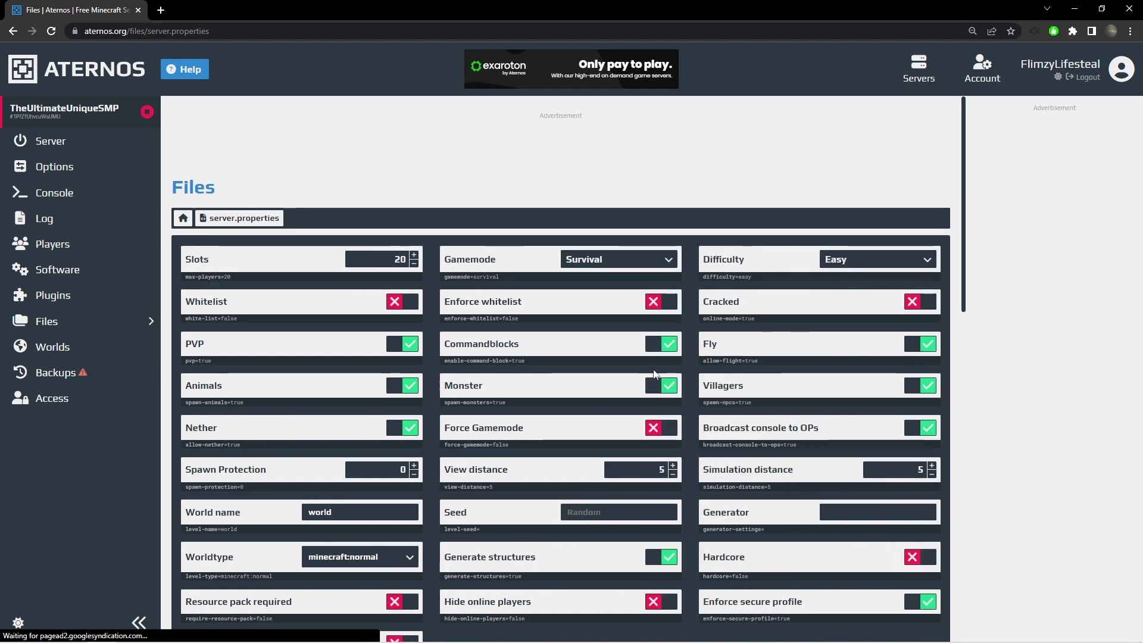
pyautogui.scroll(-1, 653, 374)
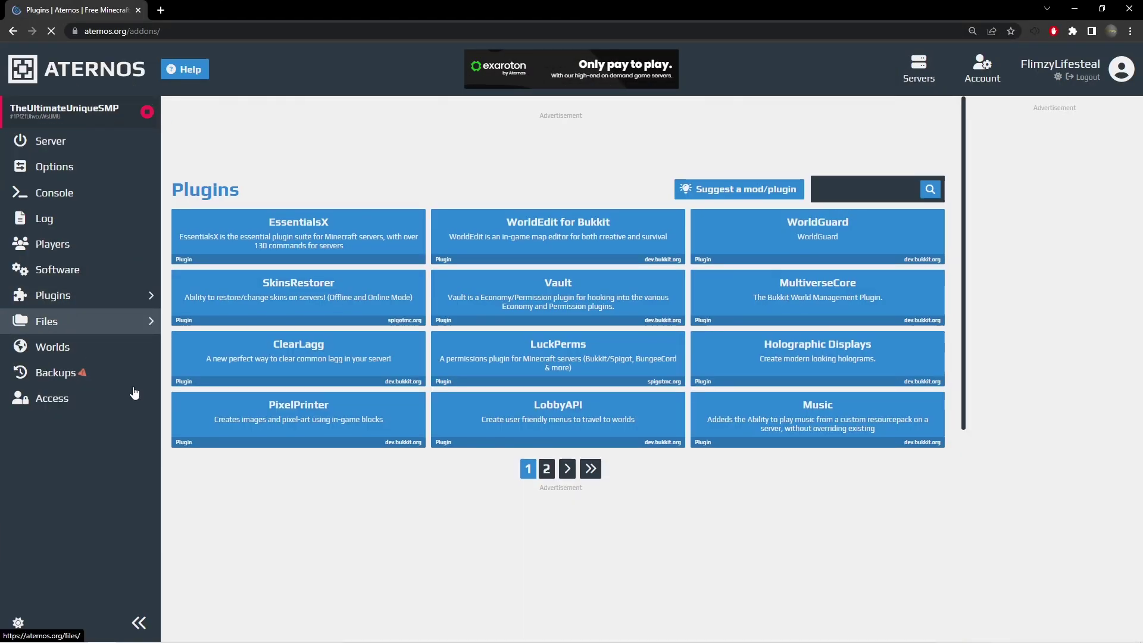
# Search for and open the BedRegen plugin page, then the Chunky plugin page.
pyautogui.write('Bedregen')
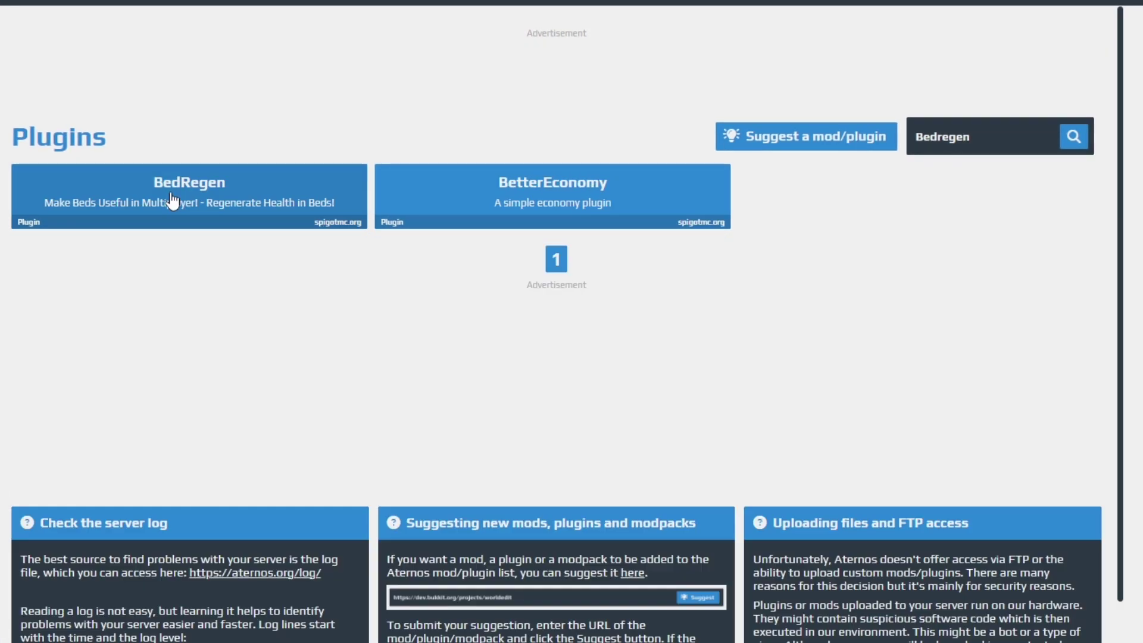
pyautogui.click(173, 200)
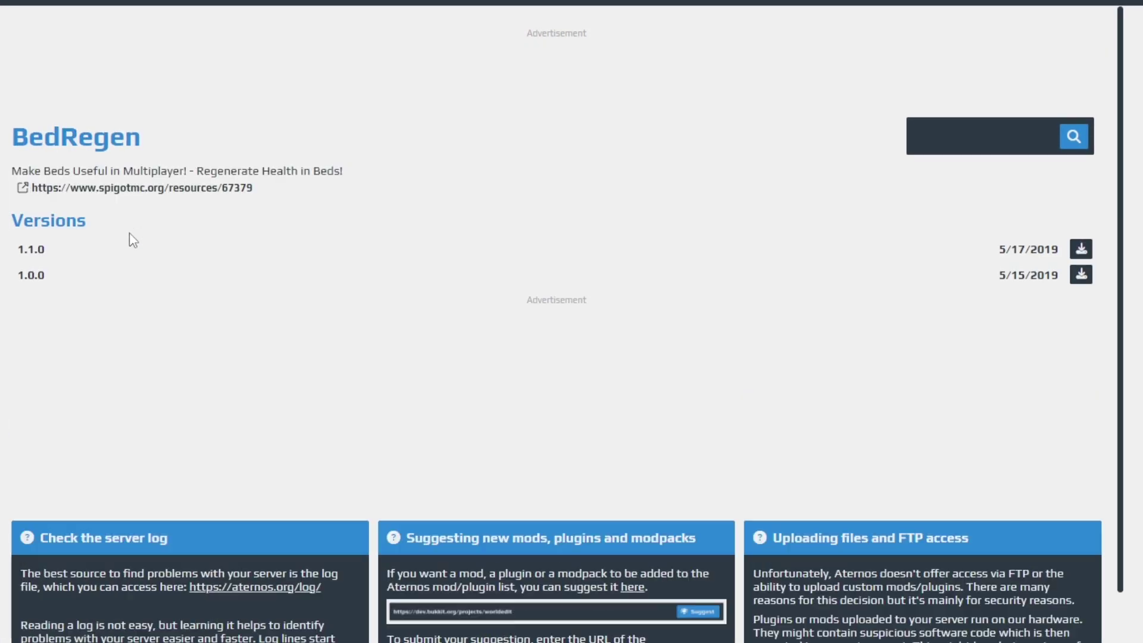
pyautogui.click(982, 136)
pyautogui.write('Chunky')
pyautogui.click(1074, 137)
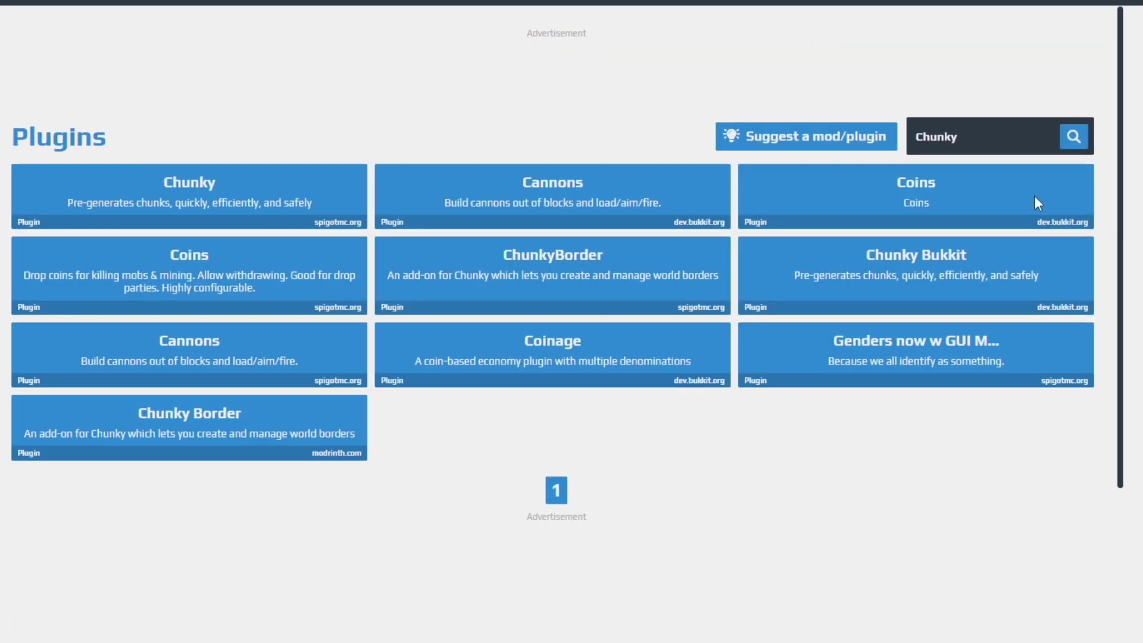
pyautogui.click(148, 221)
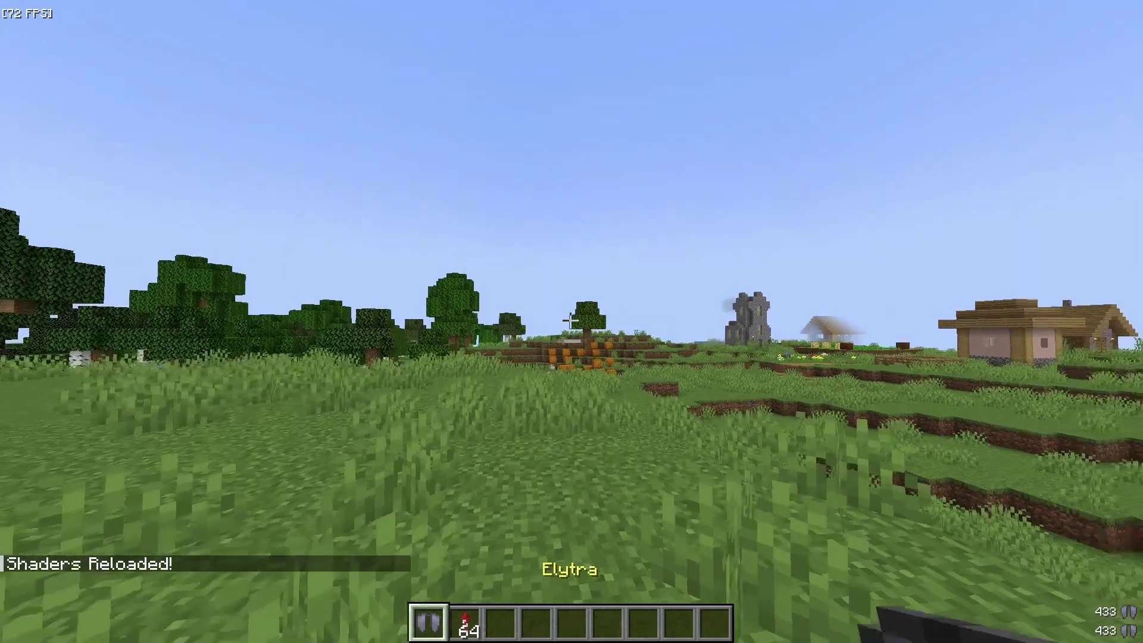
# Fly on elytra with firework boosts, then enter a Chunky radius of 500 in chat.
pyautogui.press('2')
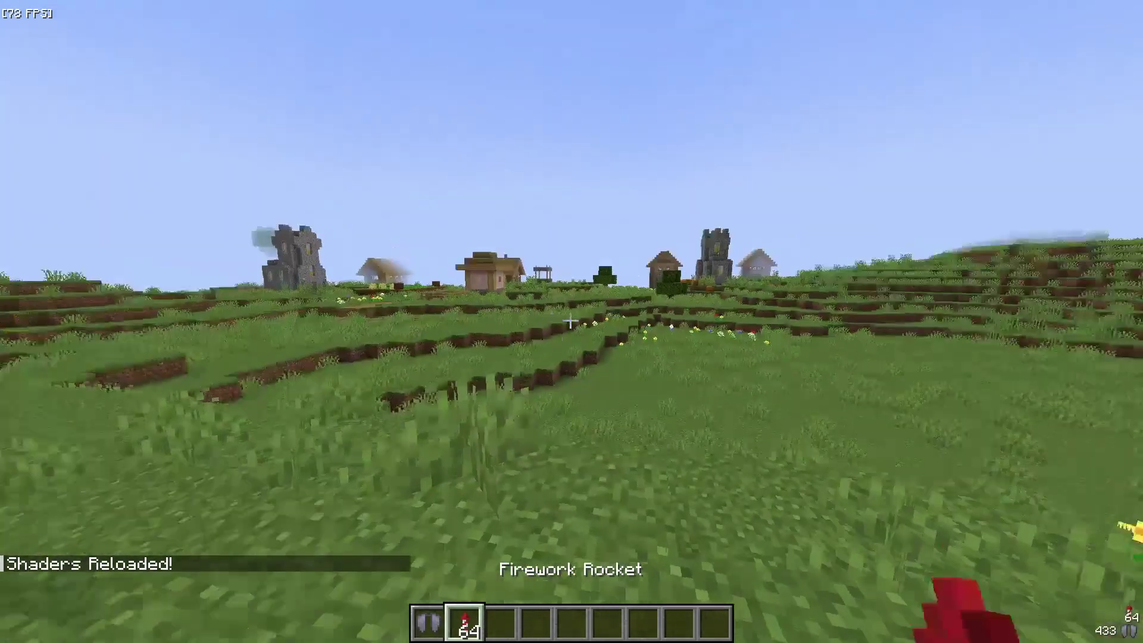
pyautogui.press('F5')
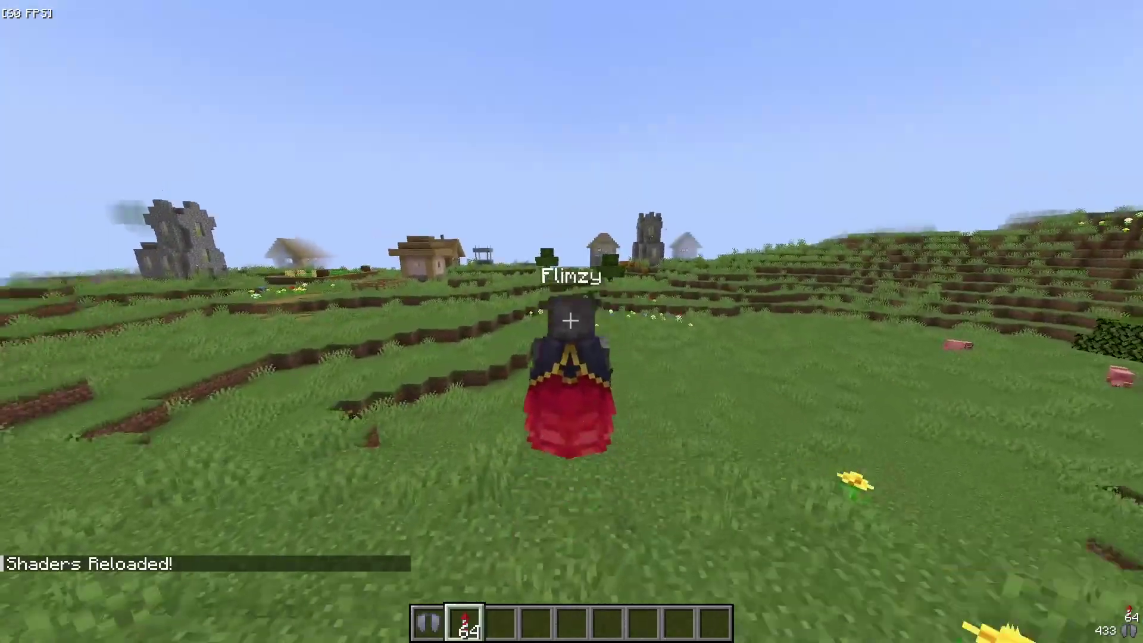
pyautogui.press('space')
pyautogui.rightClick(570, 321)
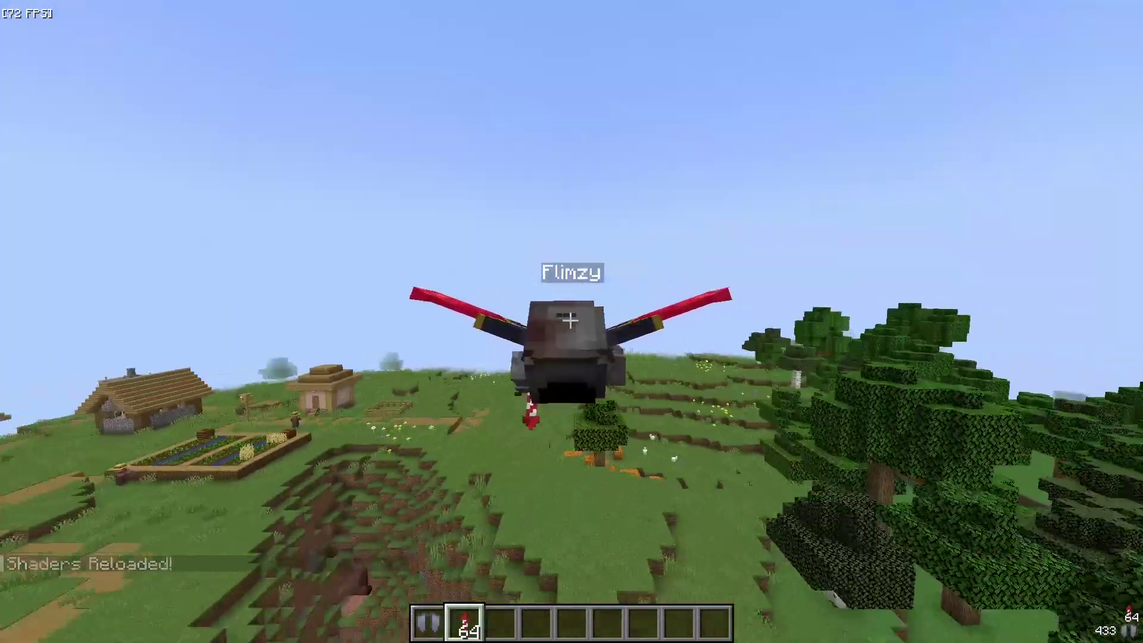
pyautogui.press('F5')
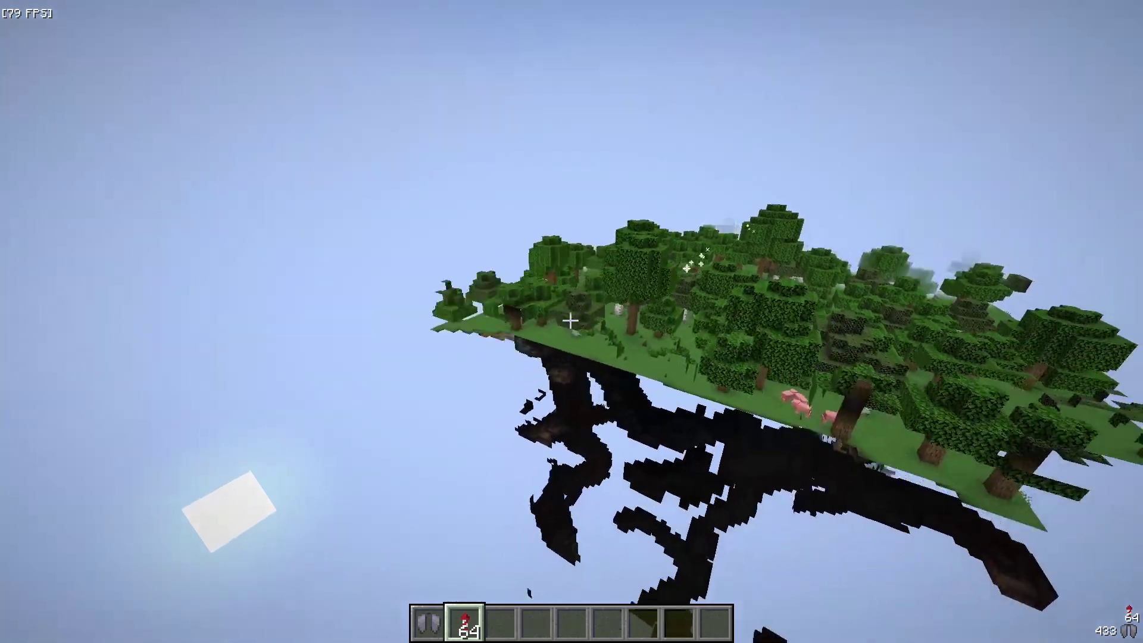
pyautogui.rightClick(570, 320)
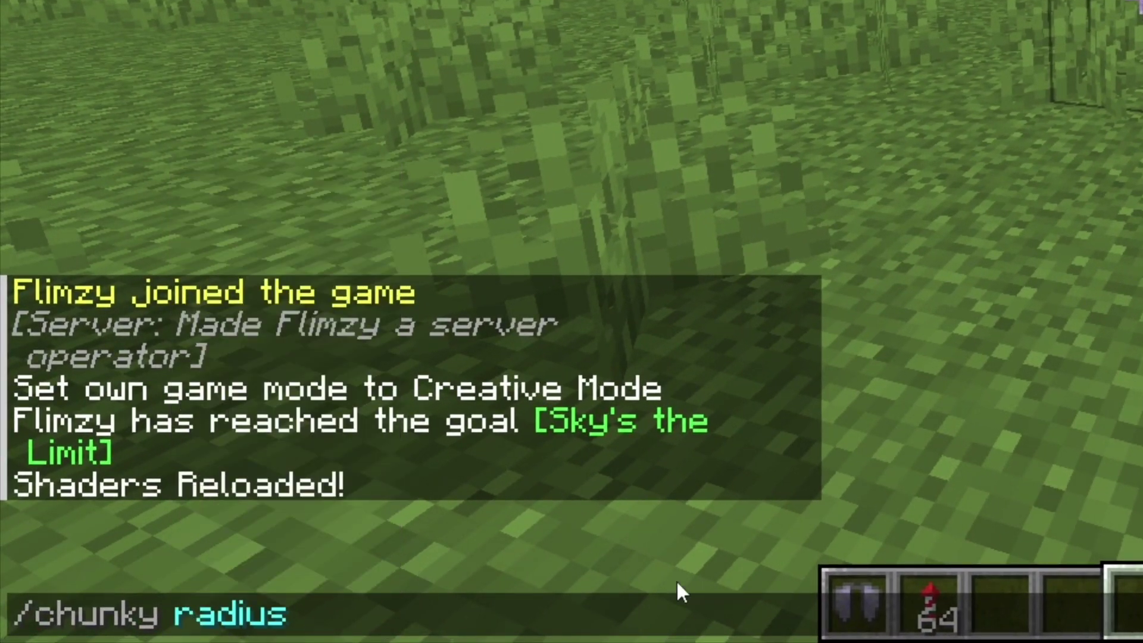
pyautogui.write('500')
# Set the Chunky pregeneration to a 500 radius circle centred on the player.
pyautogui.press('Return')
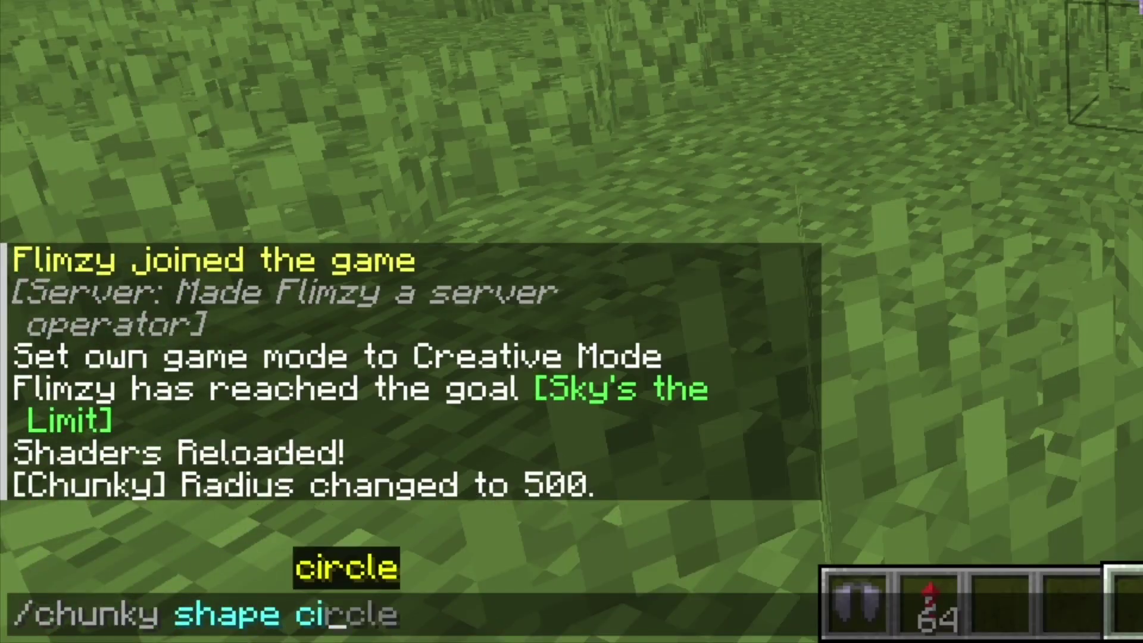
pyautogui.press('Return')
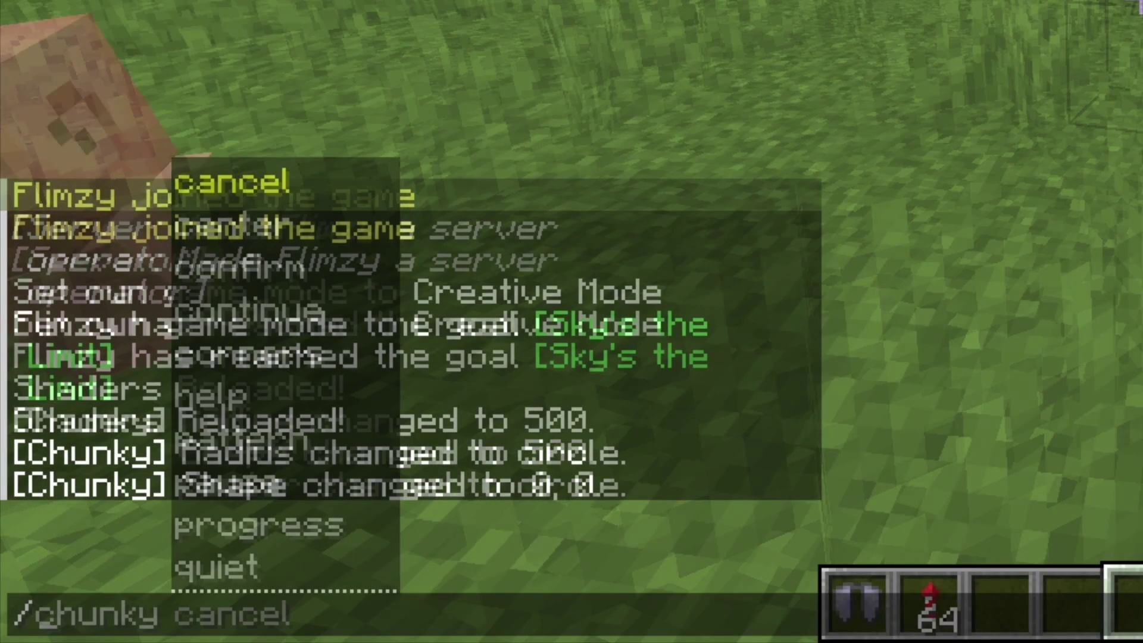
pyautogui.write('po')
pyautogui.press('BackSpace')
pyautogui.press('BackSpace')
pyautogui.press('Tab')
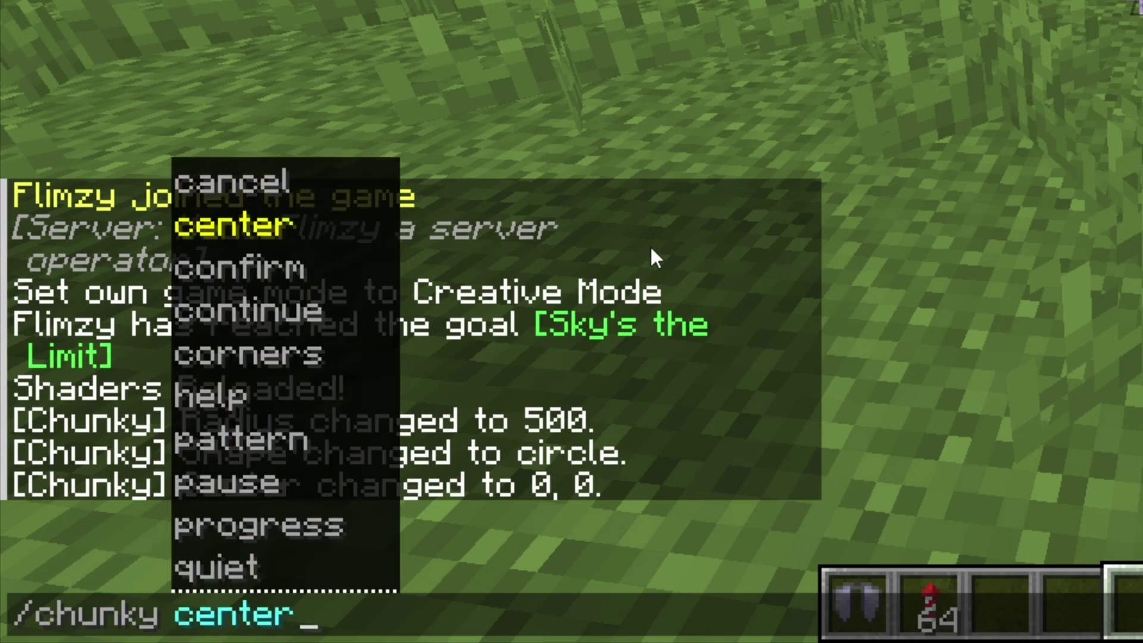
pyautogui.press('Return')
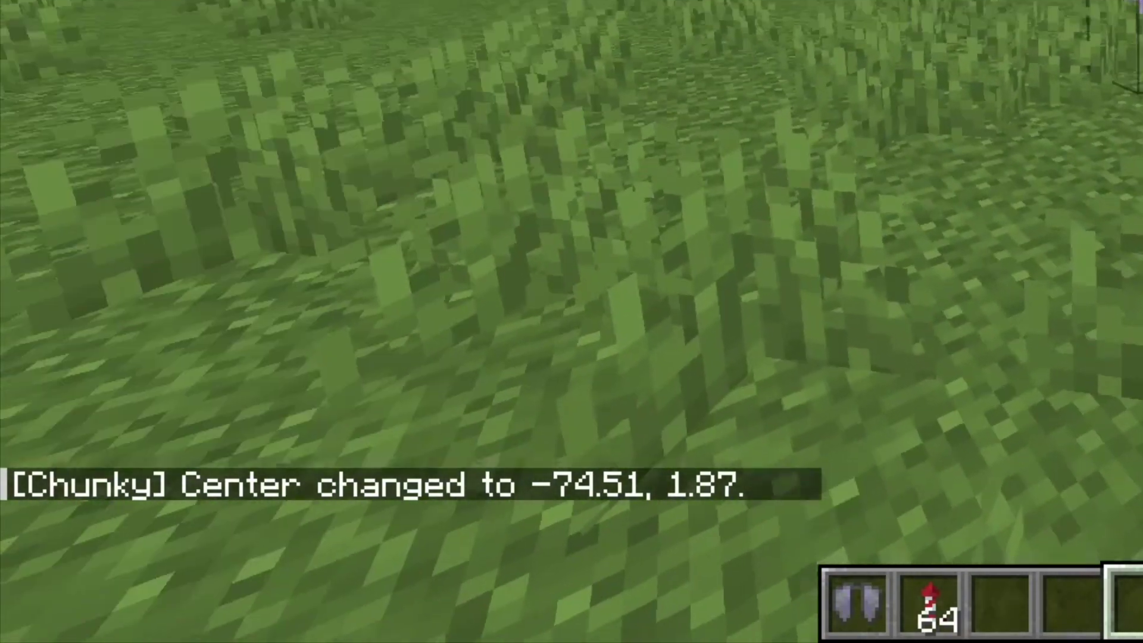
# Run chunky start, then check chunky progress until it reports no tasks running.
pyautogui.press('/')
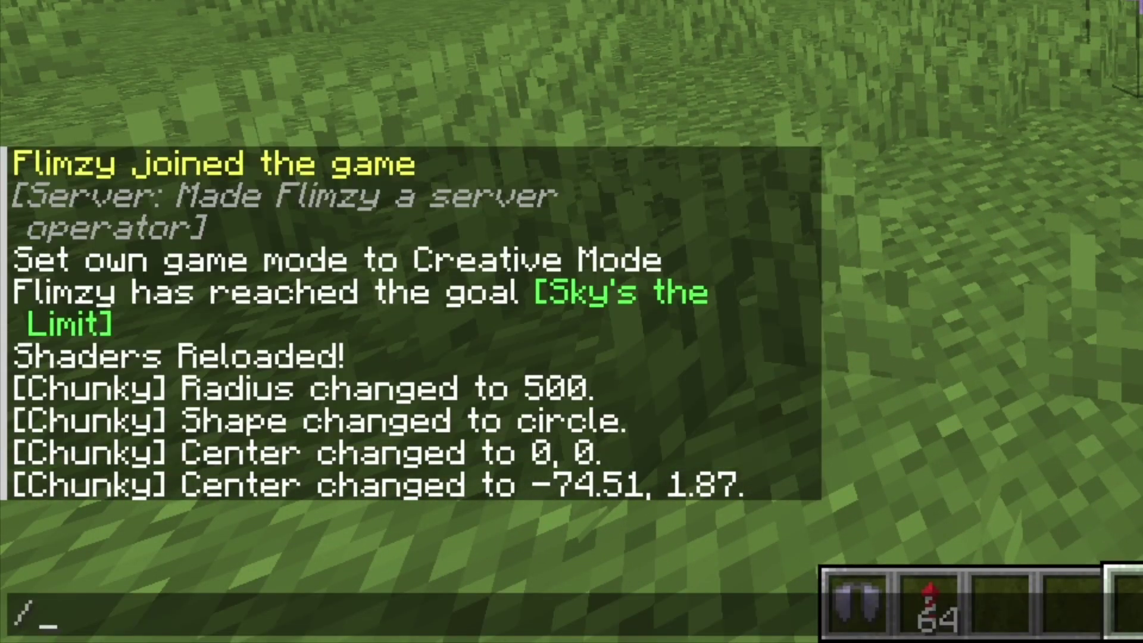
pyautogui.write('chunky s')
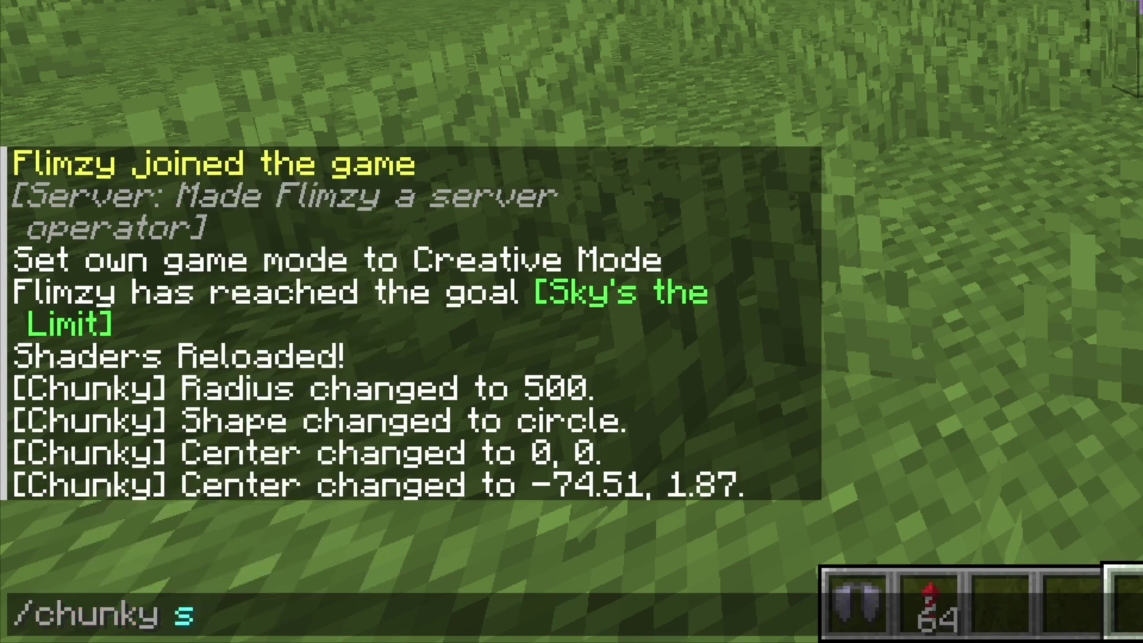
pyautogui.write('tart')
pyautogui.press('Return')
pyautogui.press('/')
pyautogui.write('chunky progre')
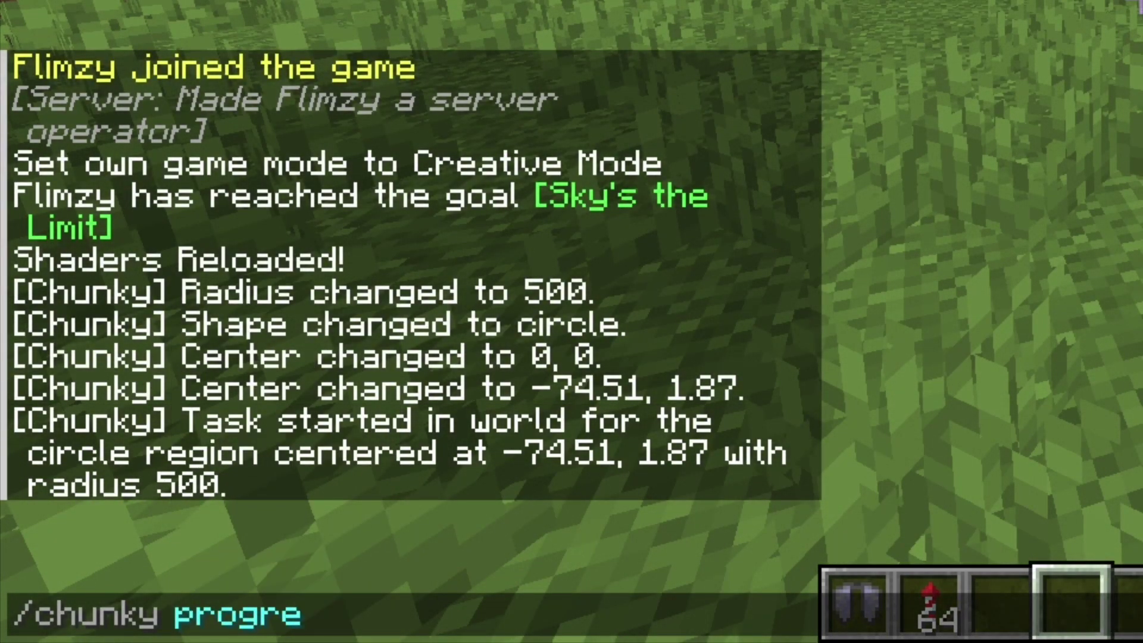
pyautogui.write('ss')
pyautogui.press('Return')
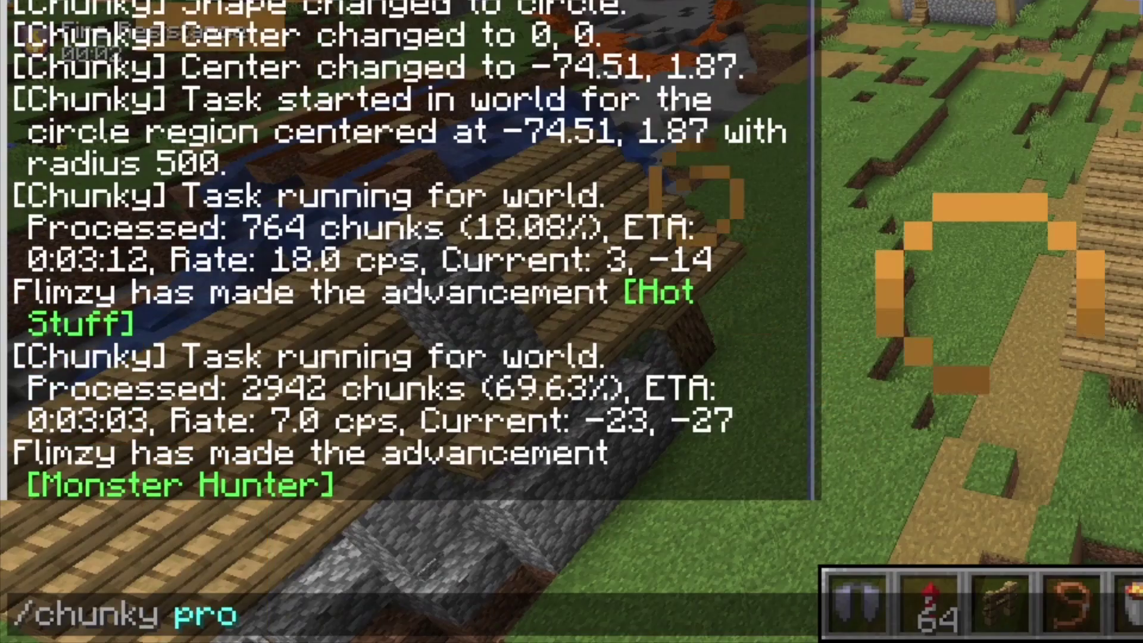
pyautogui.write('gress')
pyautogui.press('Return')
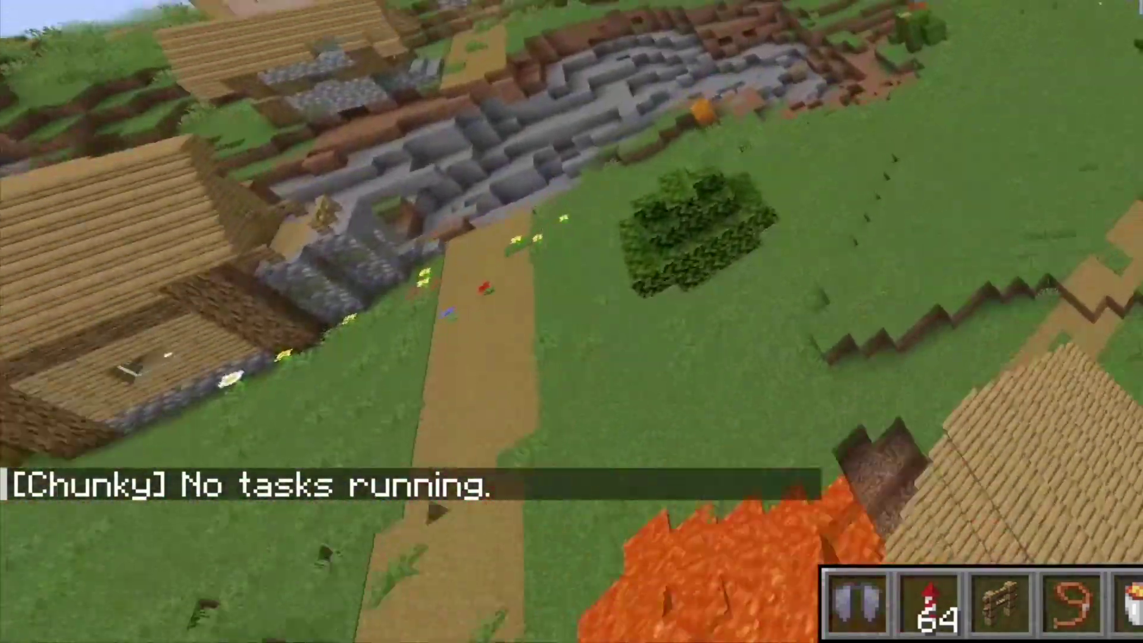
pyautogui.scroll(-1, 571, 321)
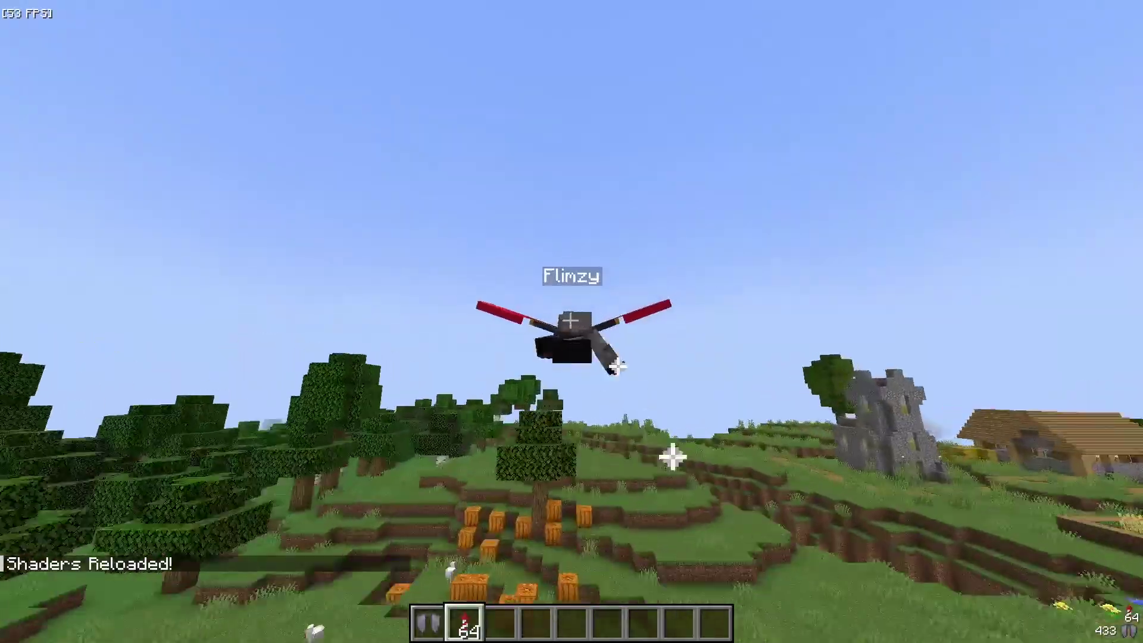
# Boost the elytra with a firework, return to first person, and show the F3 debug screen.
pyautogui.rightClick(570, 322)
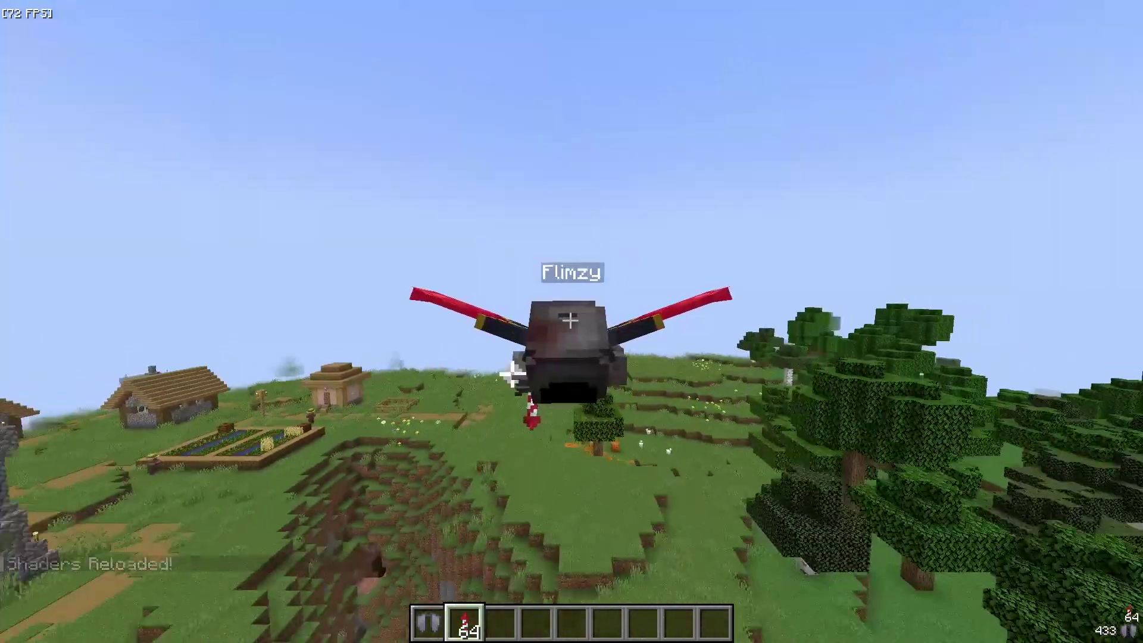
pyautogui.press('F5')
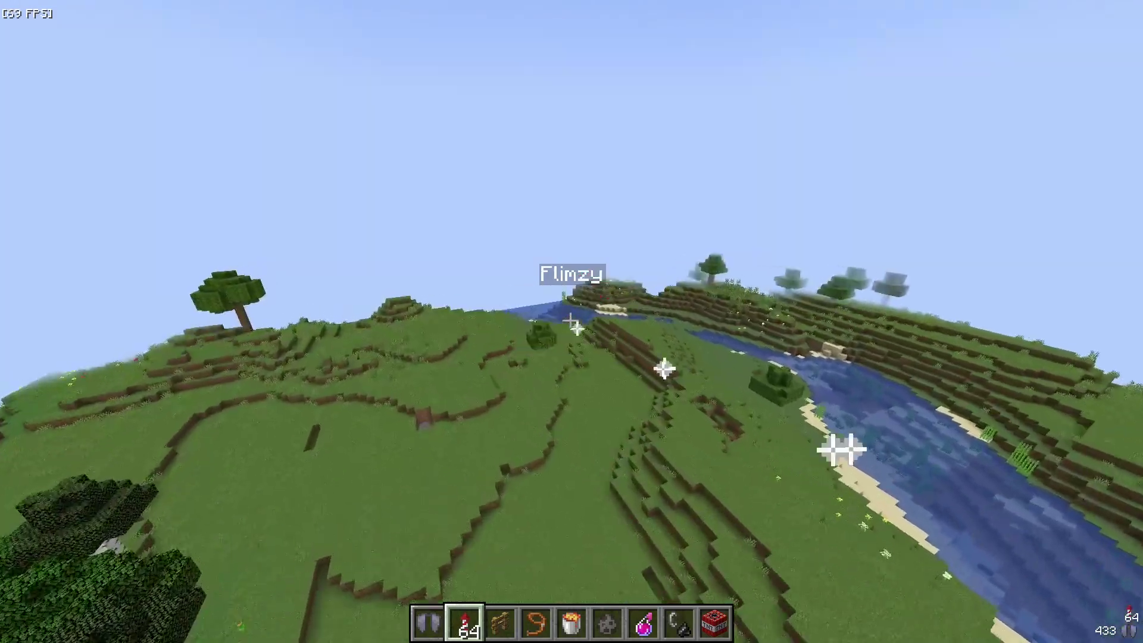
pyautogui.press('F3')
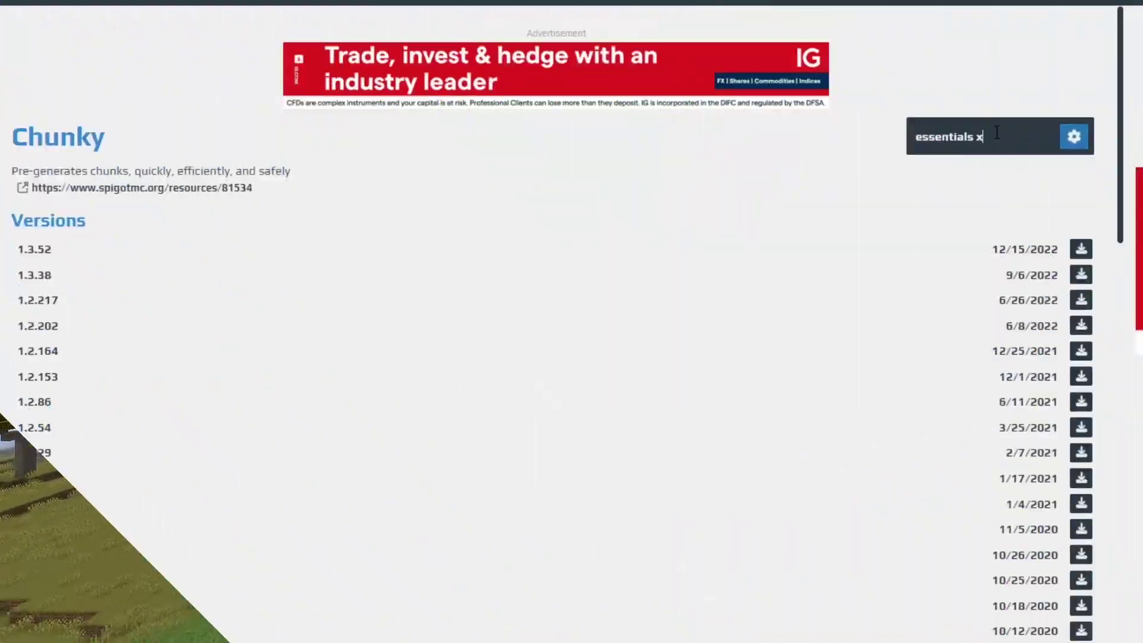
# Open the EssentialsX plugin page, then return to the graves results and open Graves.
pyautogui.press('Return')
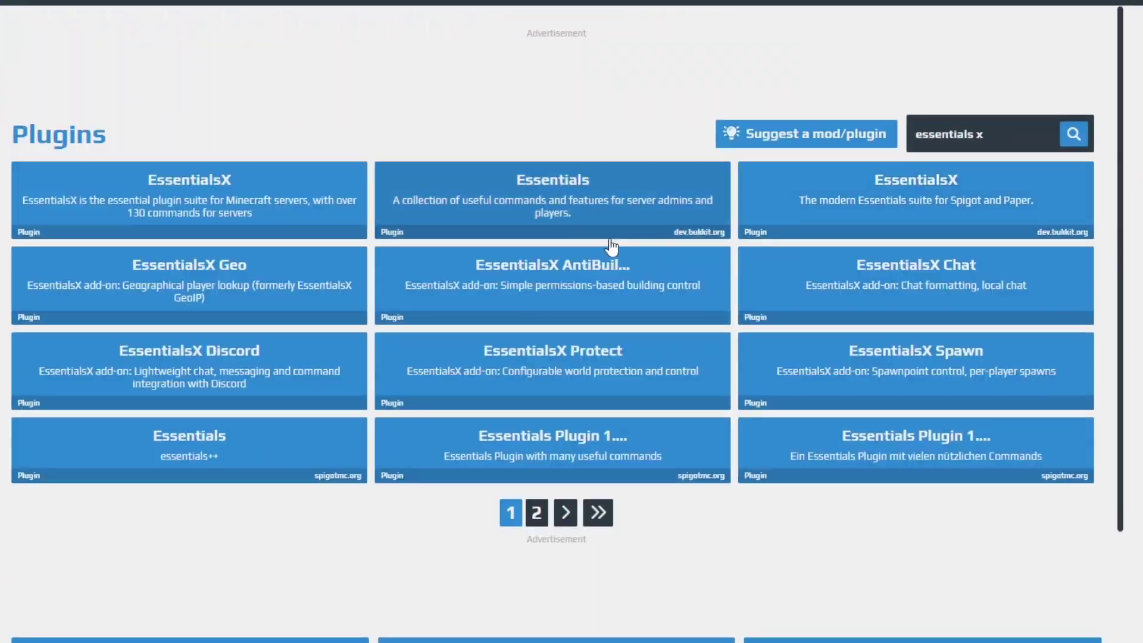
pyautogui.click(169, 223)
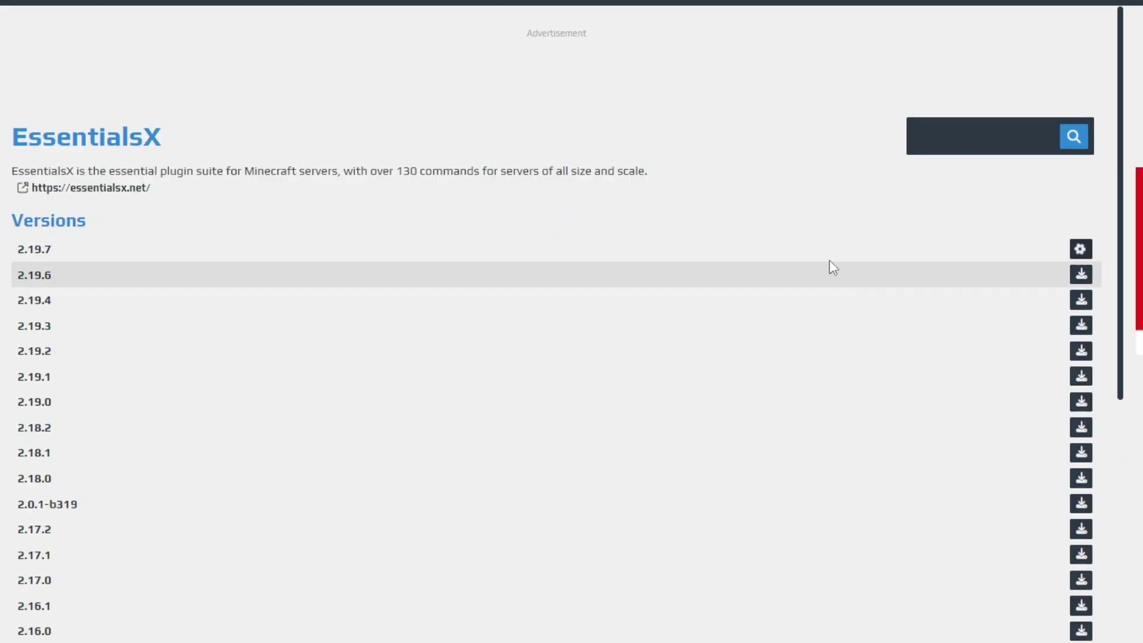
pyautogui.hotkey('alt', 'Left')
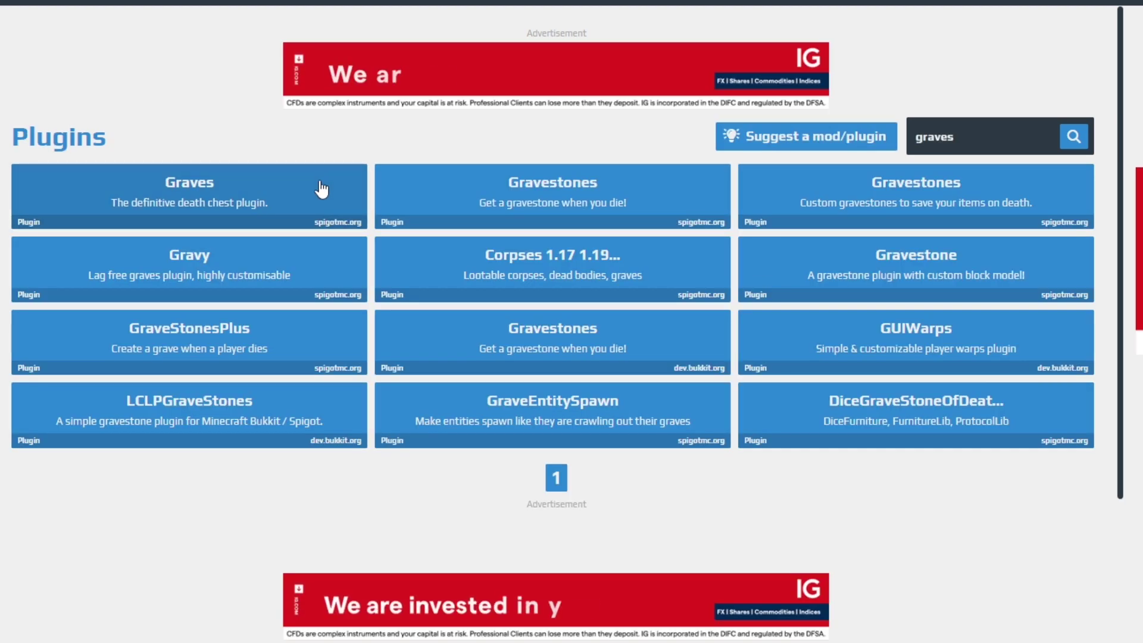
pyautogui.click(322, 189)
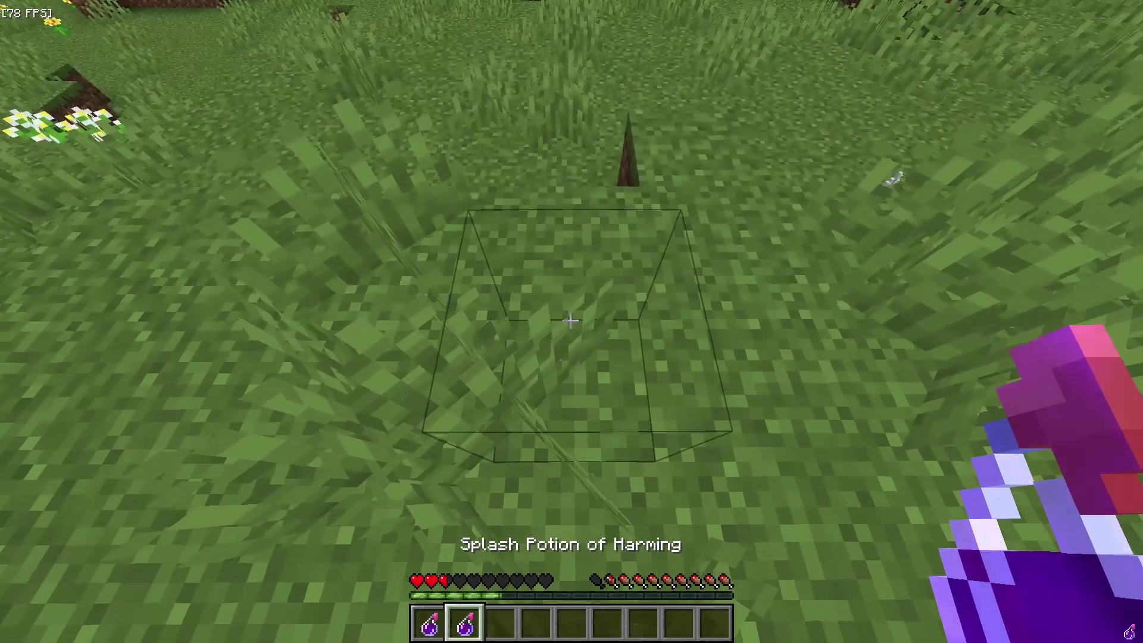
# Die to a Splash Potion of Harming, respawn, and take the book back from the grave.
pyautogui.rightClick(572, 321)
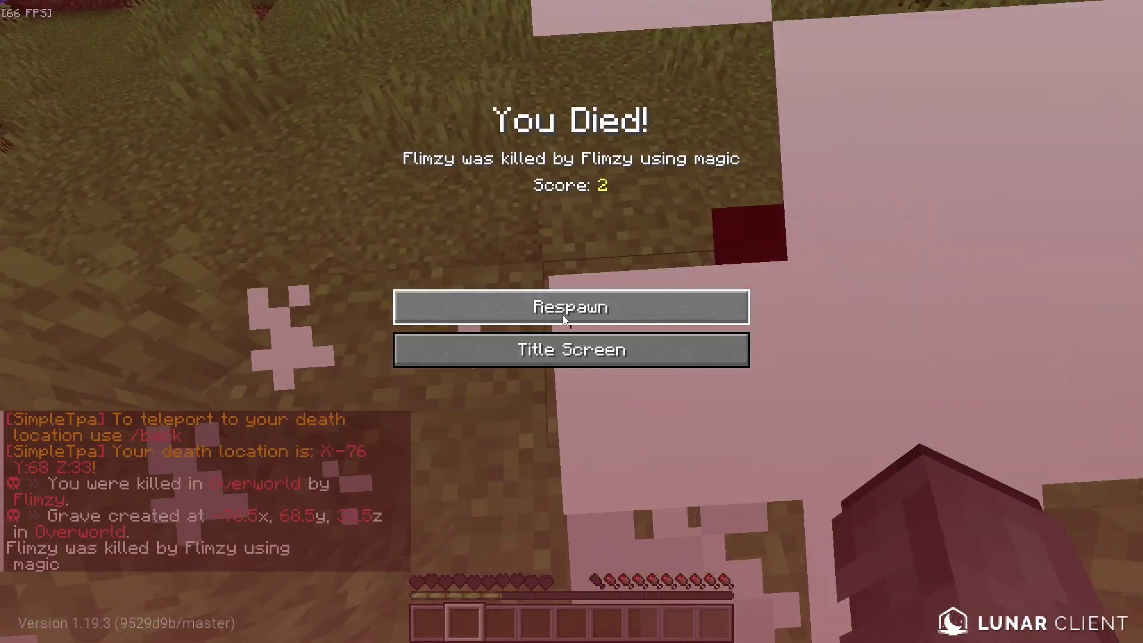
pyautogui.click(562, 316)
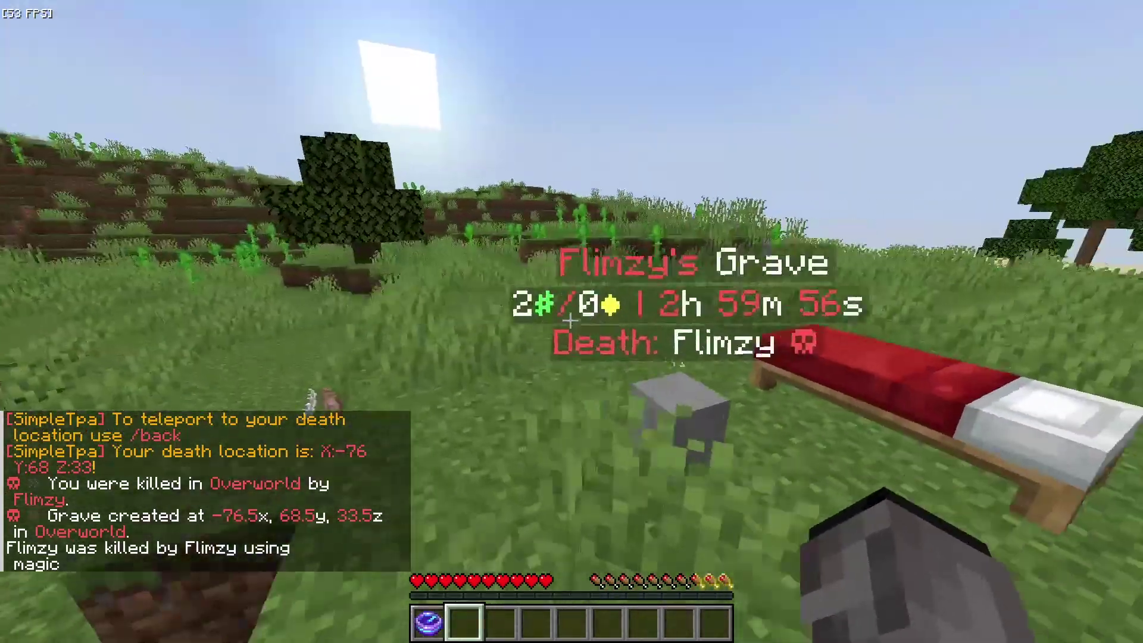
pyautogui.press('1')
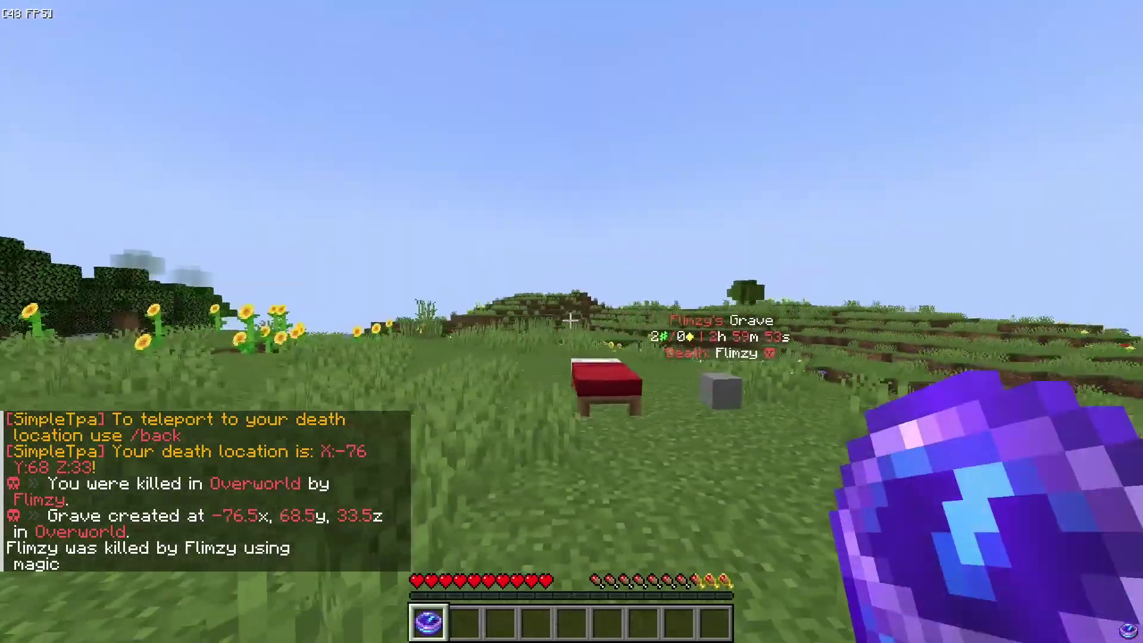
pyautogui.press('2')
pyautogui.rightClick(571, 322)
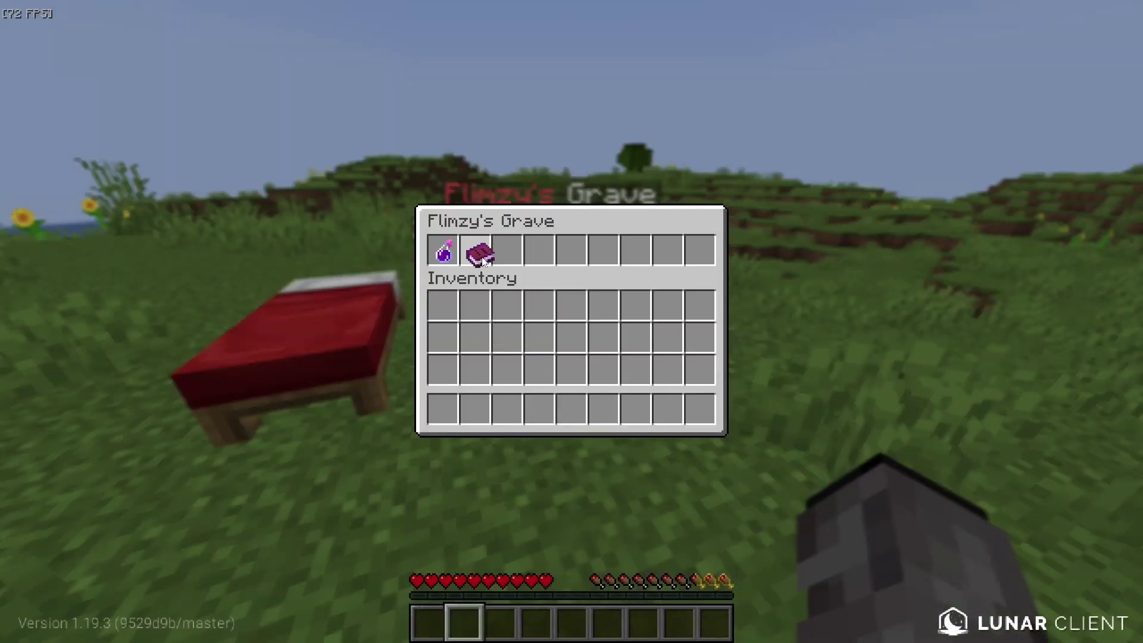
pyautogui.click(474, 250)
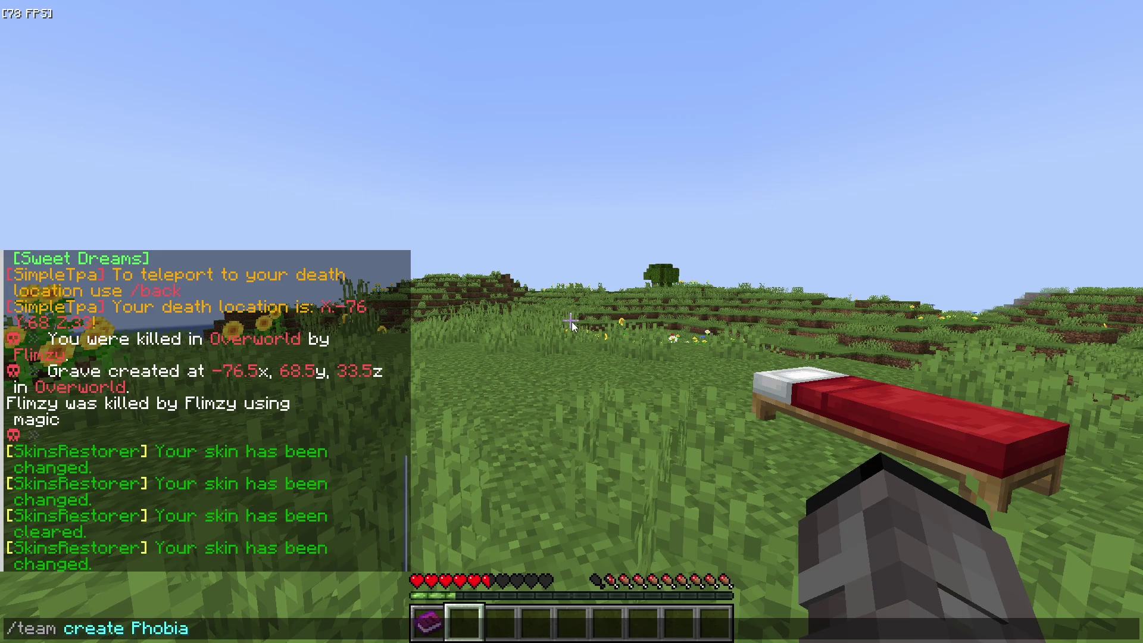
# Create the team Phobia in dark_gray, open AdvancedBan, and temp-ban a player for 10s.
pyautogui.press('Return')
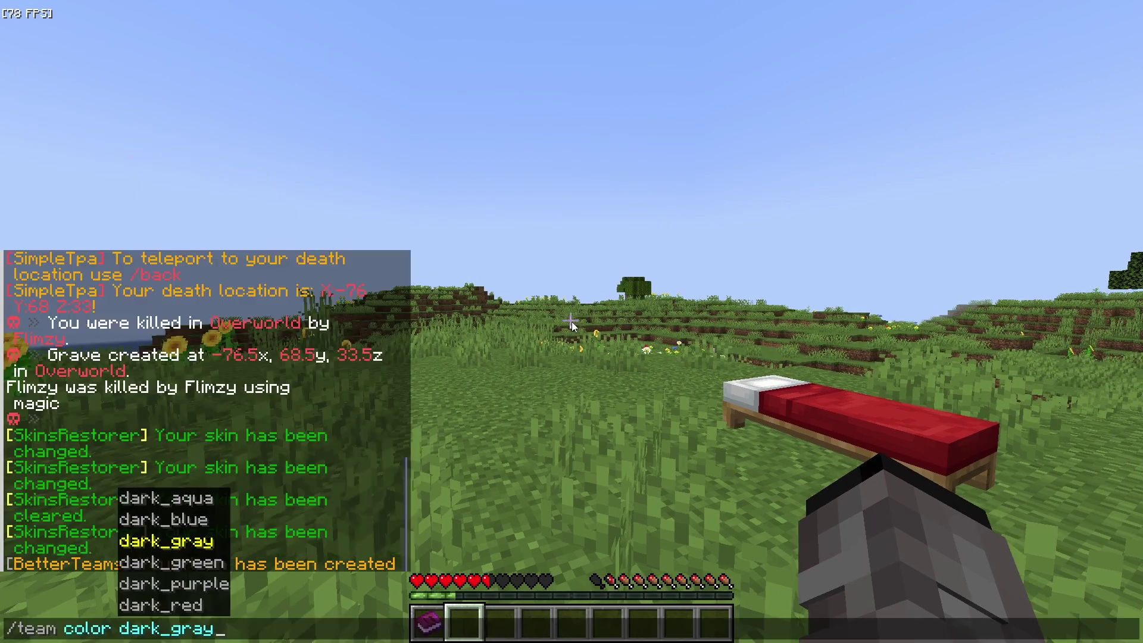
pyautogui.press('Return')
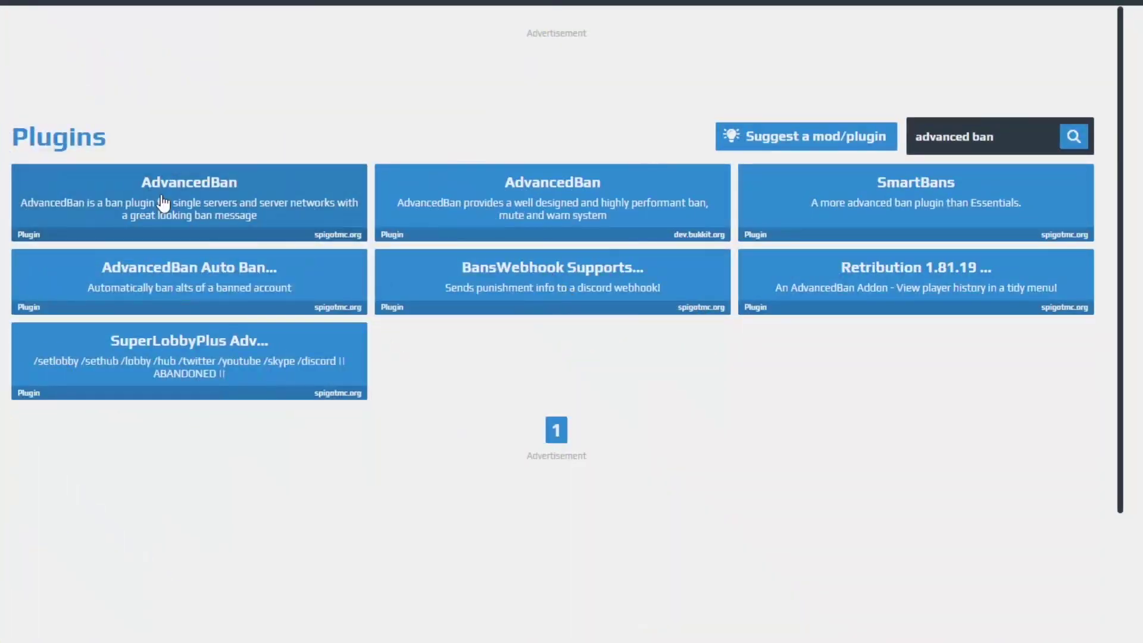
pyautogui.click(163, 203)
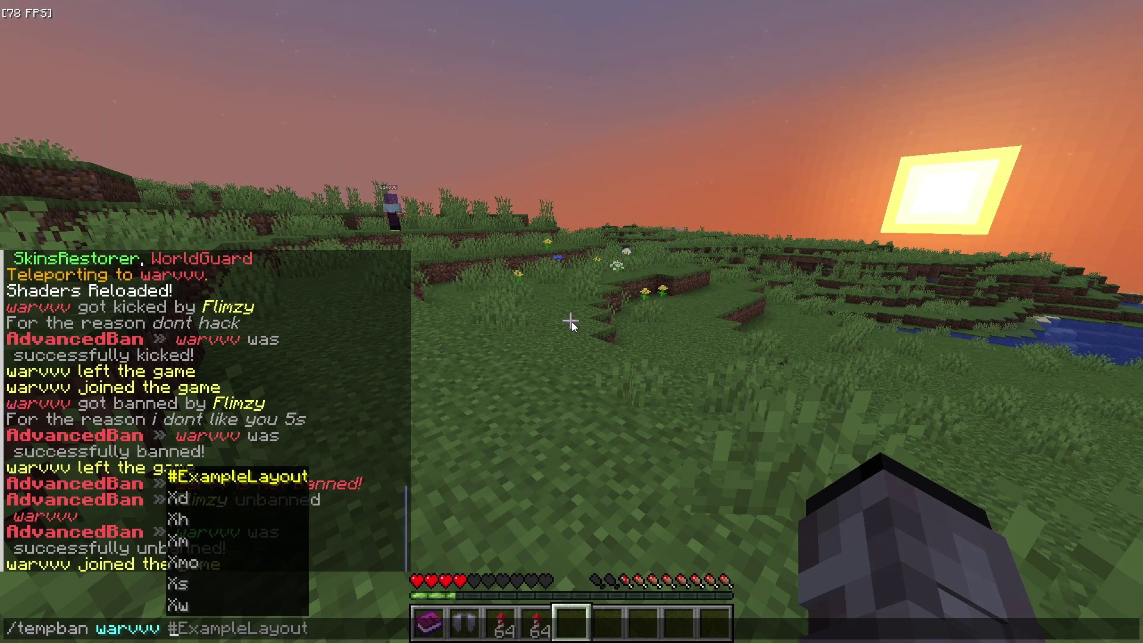
pyautogui.write('10s')
pyautogui.press('Return')
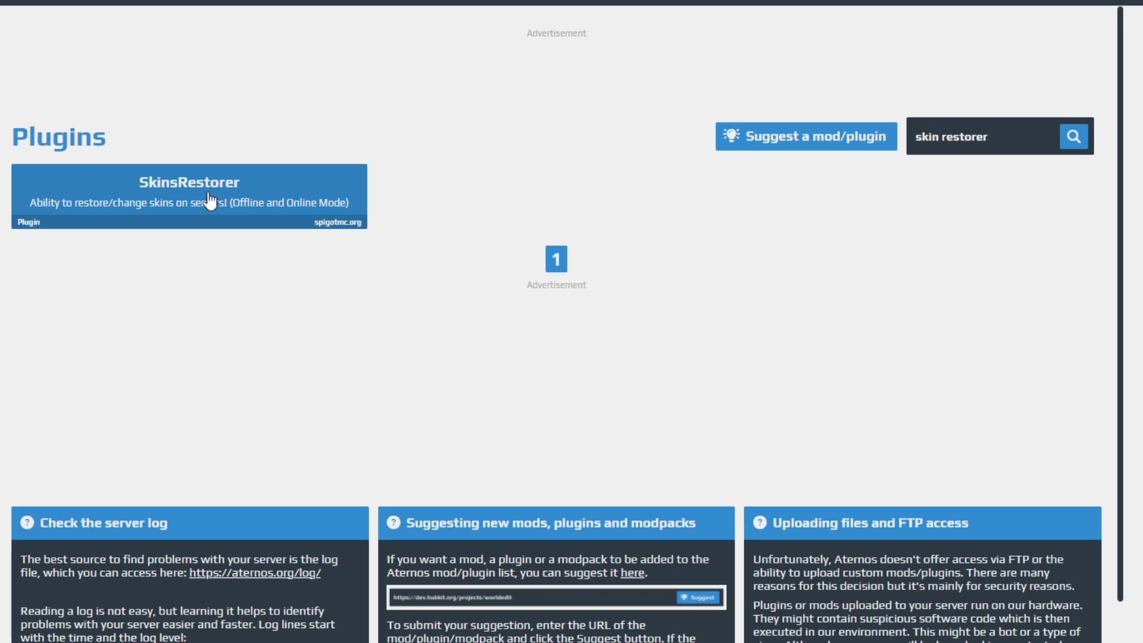
# Install SkinsRestorer 14.2.10 and open the AuthMe Reloaded plugin page.
pyautogui.click(210, 201)
pyautogui.click(1081, 253)
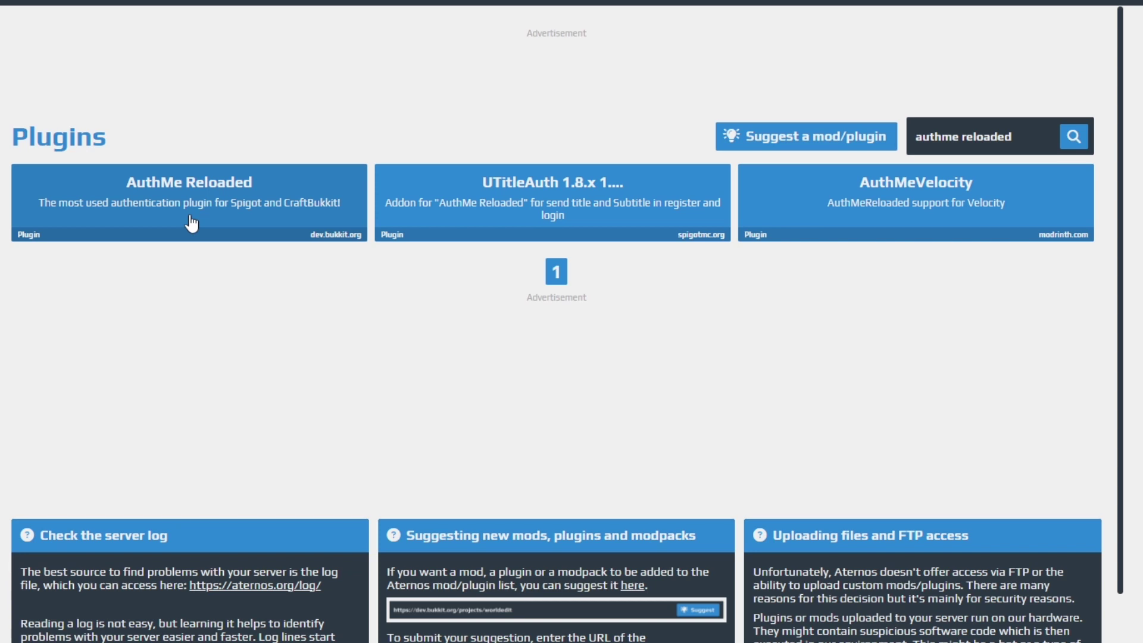
pyautogui.click(186, 220)
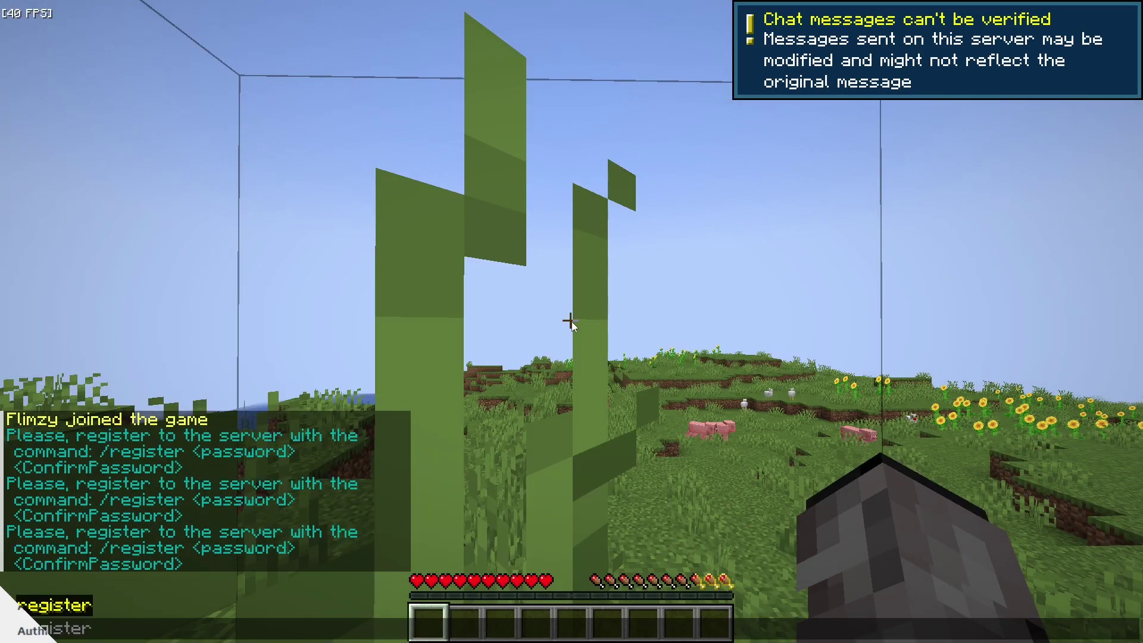
# Register in-game with the chosen account password, then dismiss the pause menu.
pyautogui.write('register ')
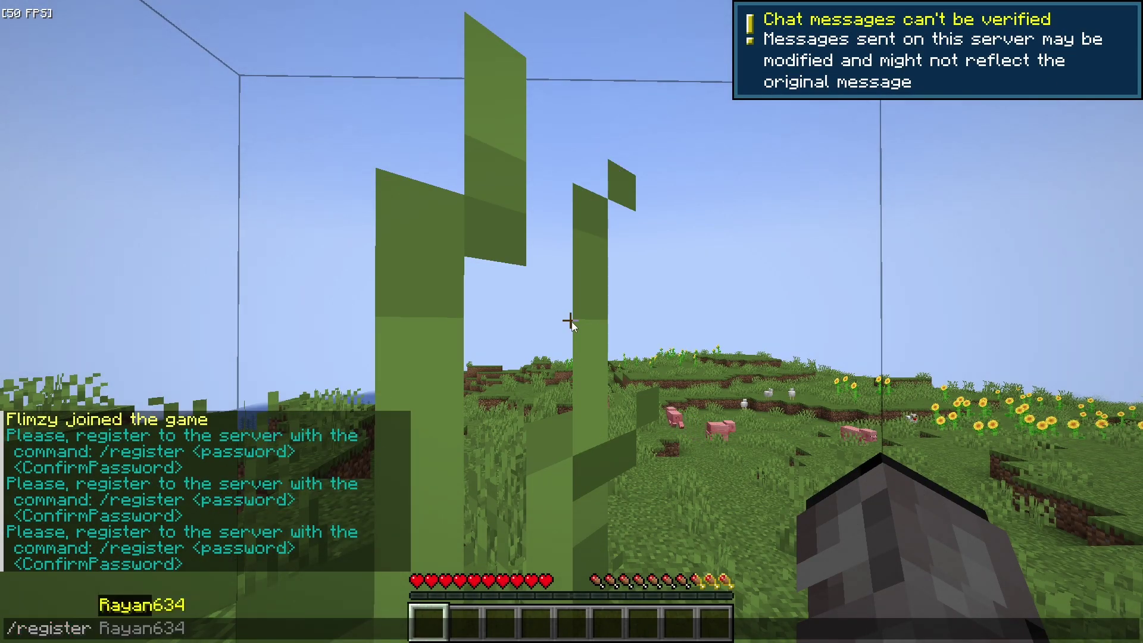
pyautogui.write('password')
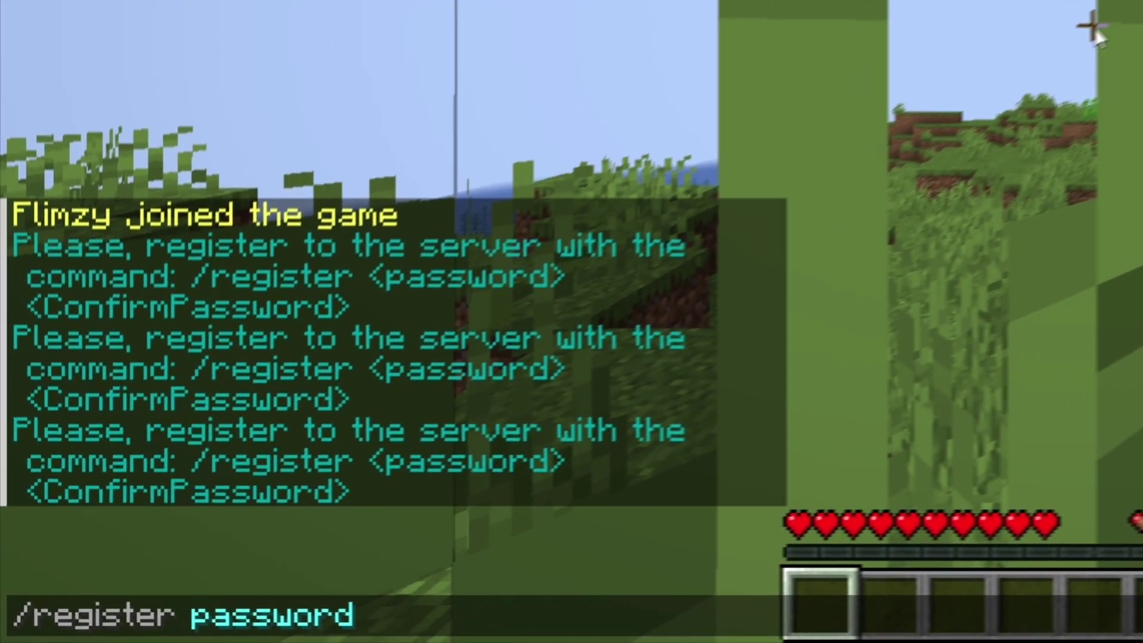
pyautogui.write('123 pa')
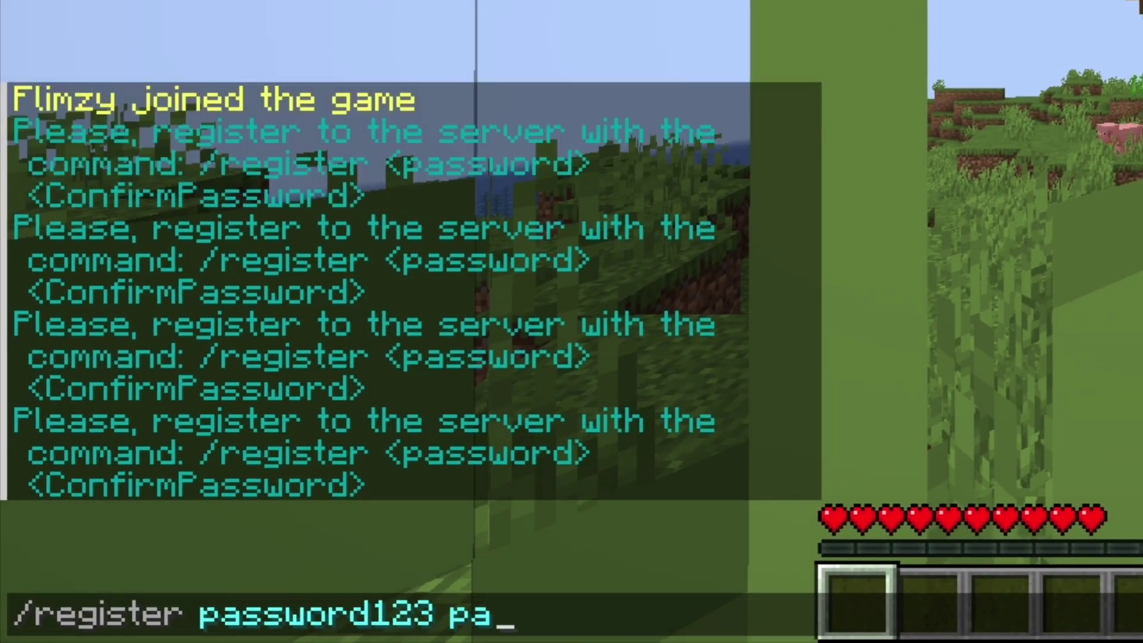
pyautogui.write('ssword123')
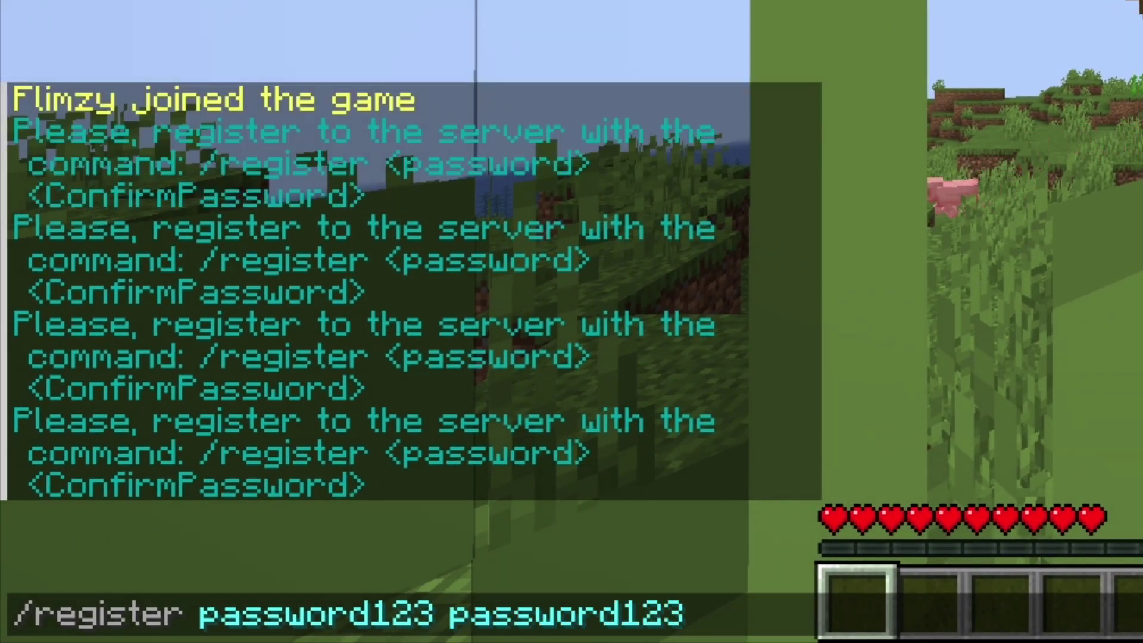
pyautogui.press('Return')
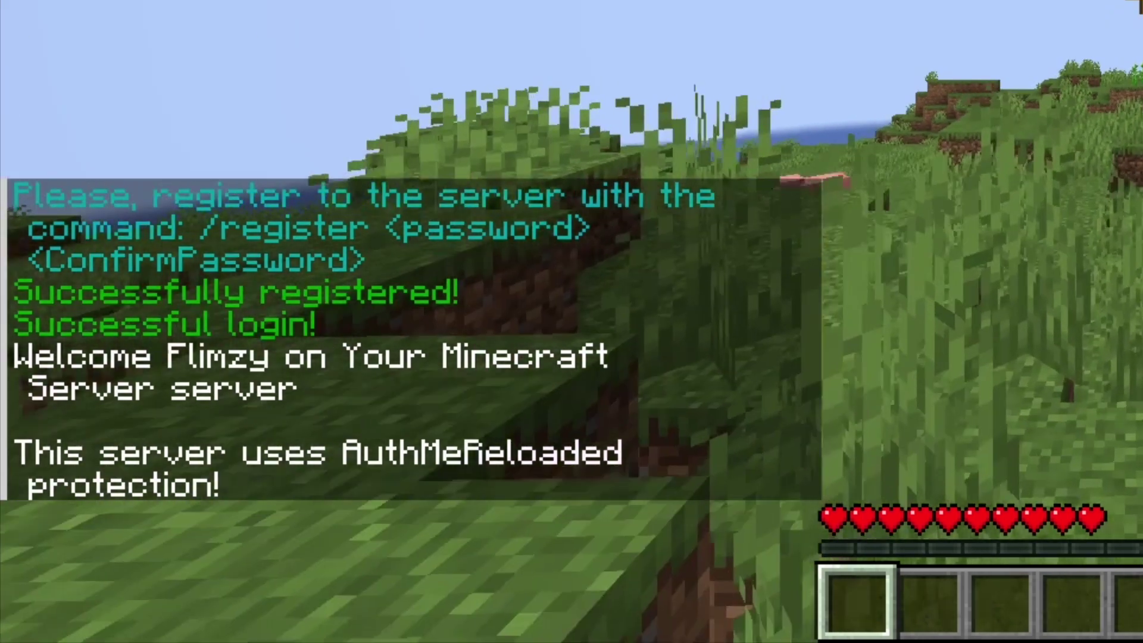
pyautogui.press('Escape')
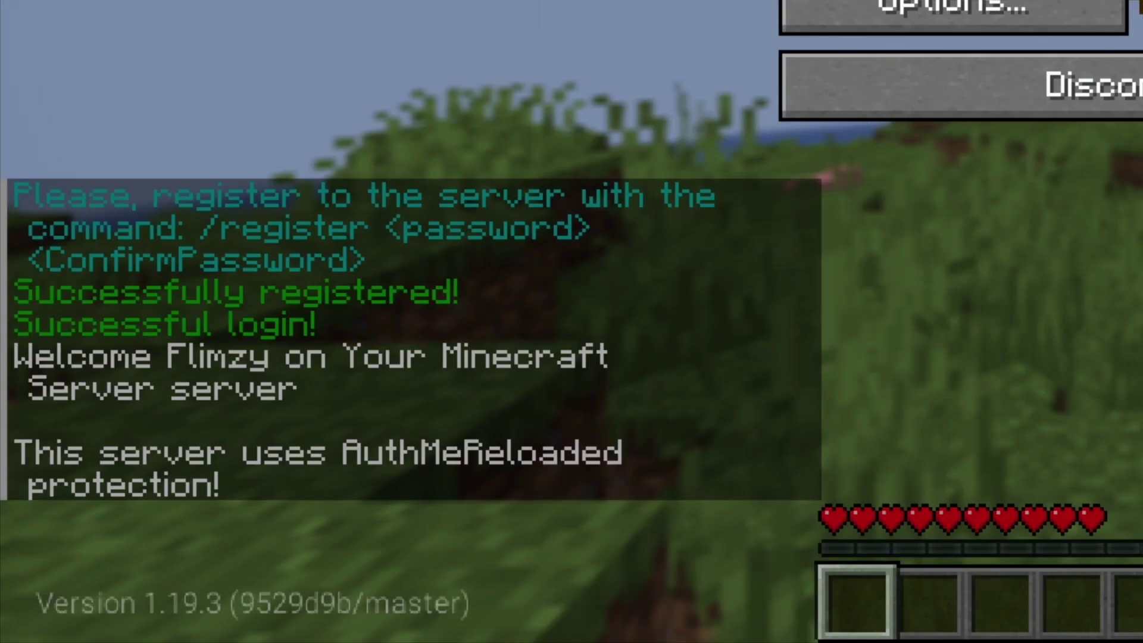
pyautogui.press('Escape')
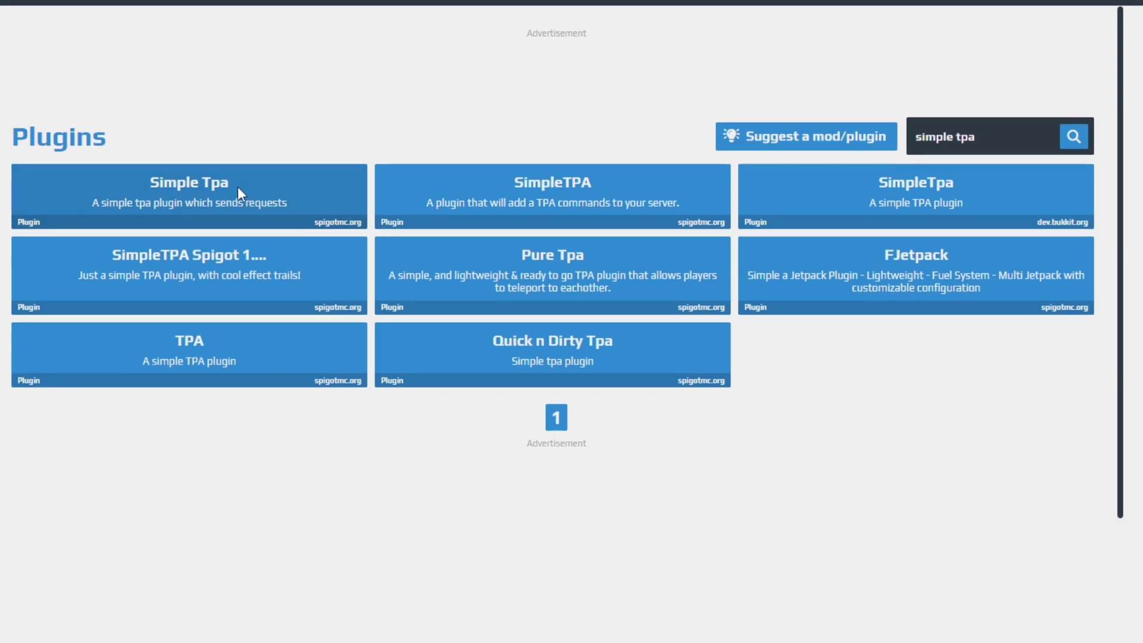
# Install Simple Tpa 6.3, send a /tpa request to the tab-completed player, and start the server.
pyautogui.click(237, 187)
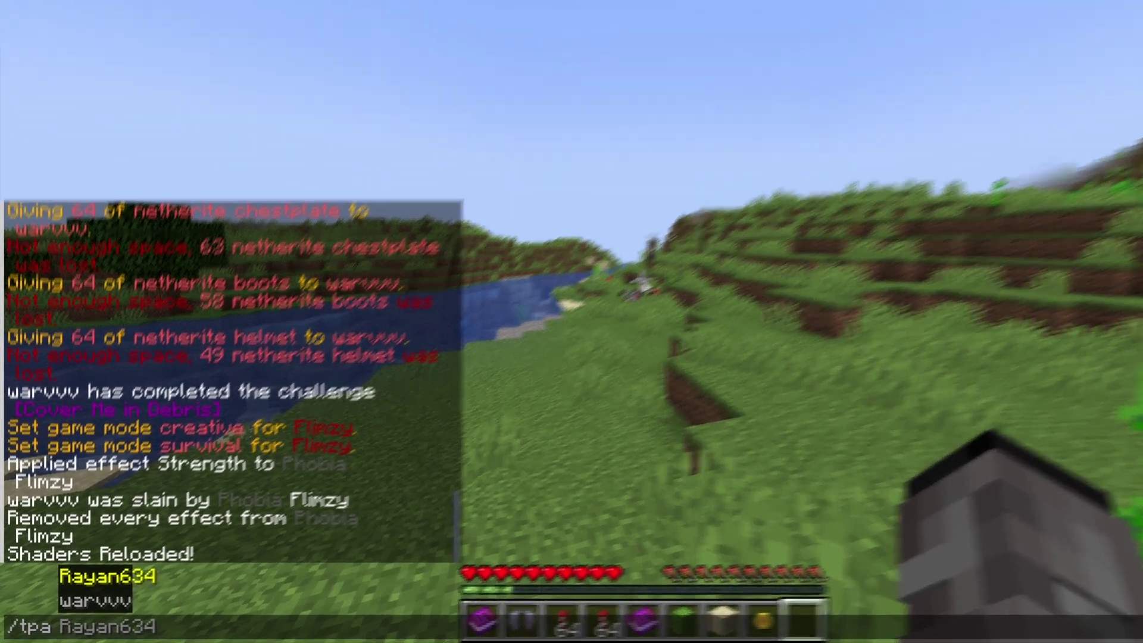
pyautogui.press('Tab')
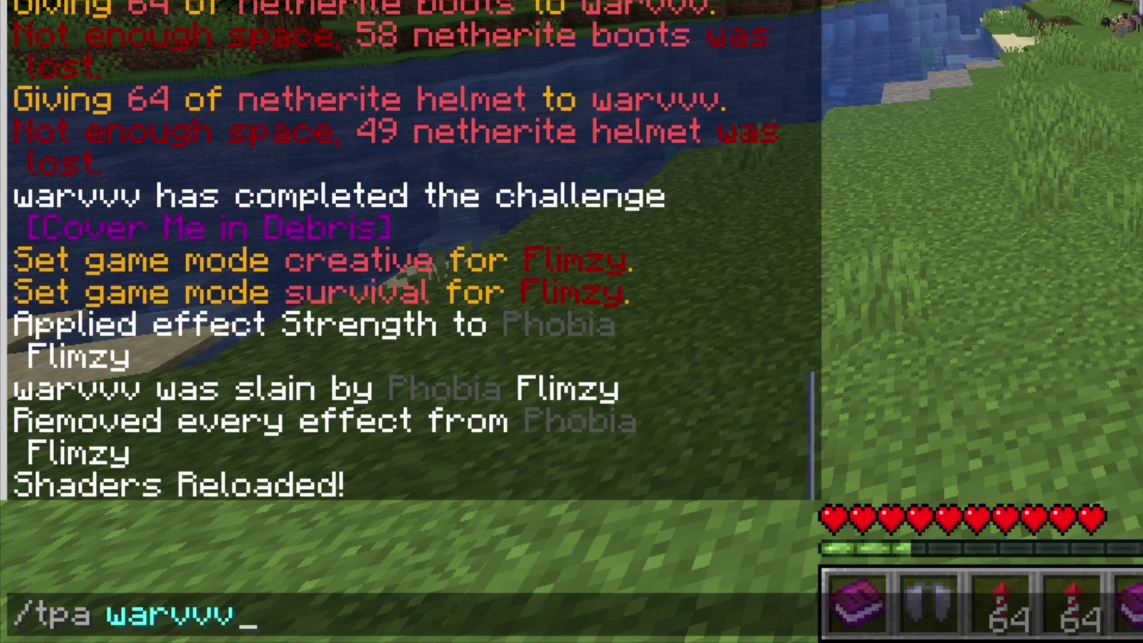
pyautogui.press('Return')
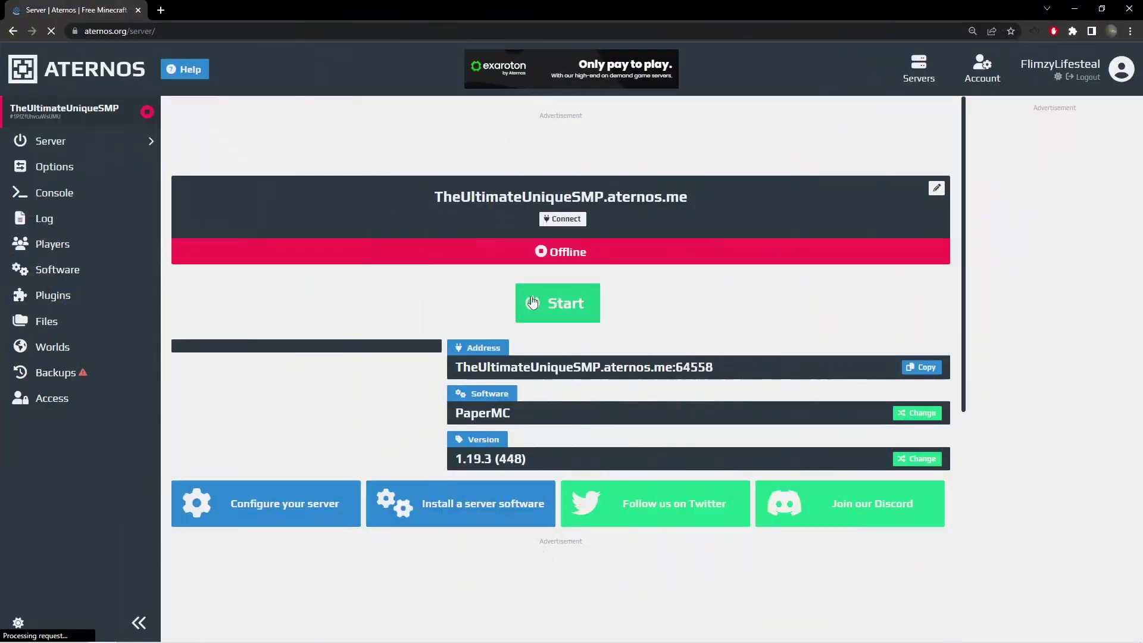
pyautogui.click(532, 303)
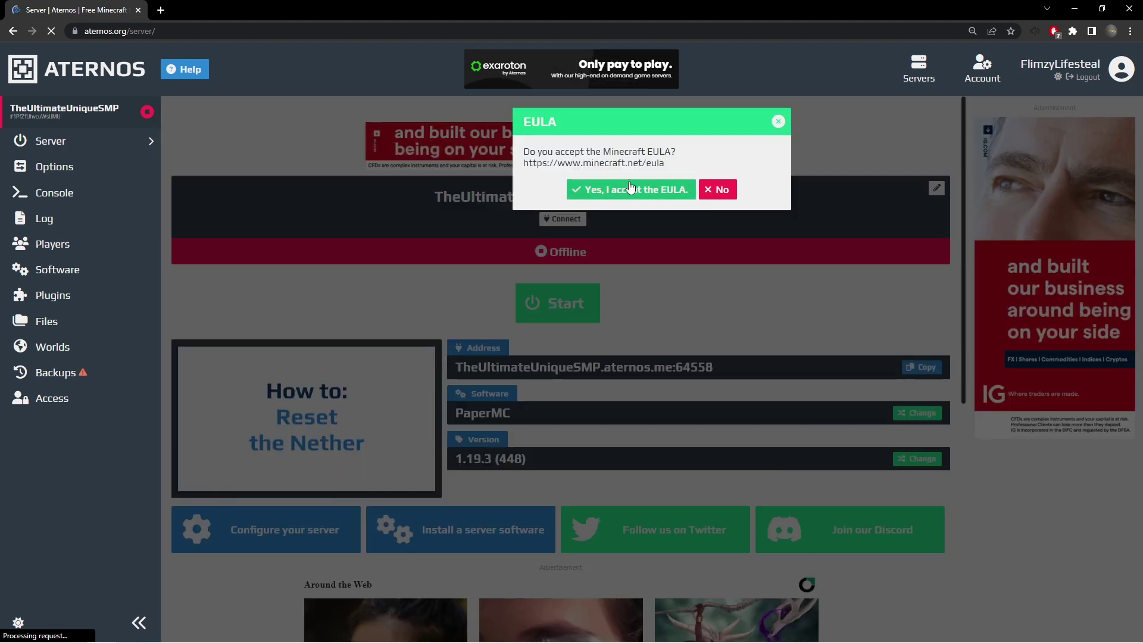
# Accept the Minecraft EULA so the server comes online, then stop it.
pyautogui.click(631, 189)
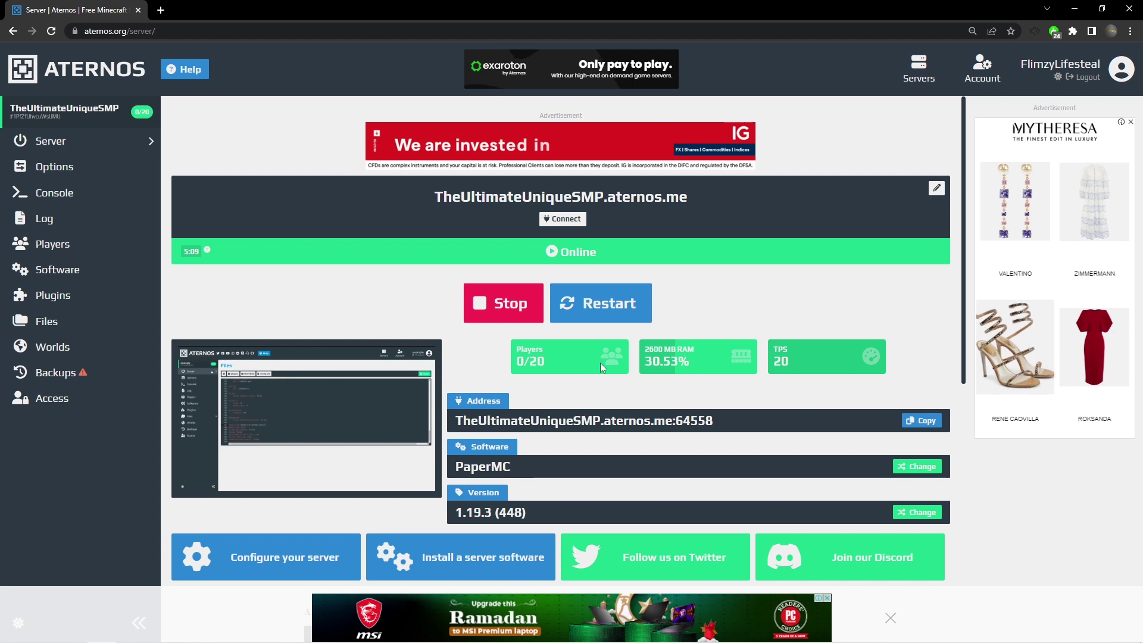
pyautogui.click(519, 318)
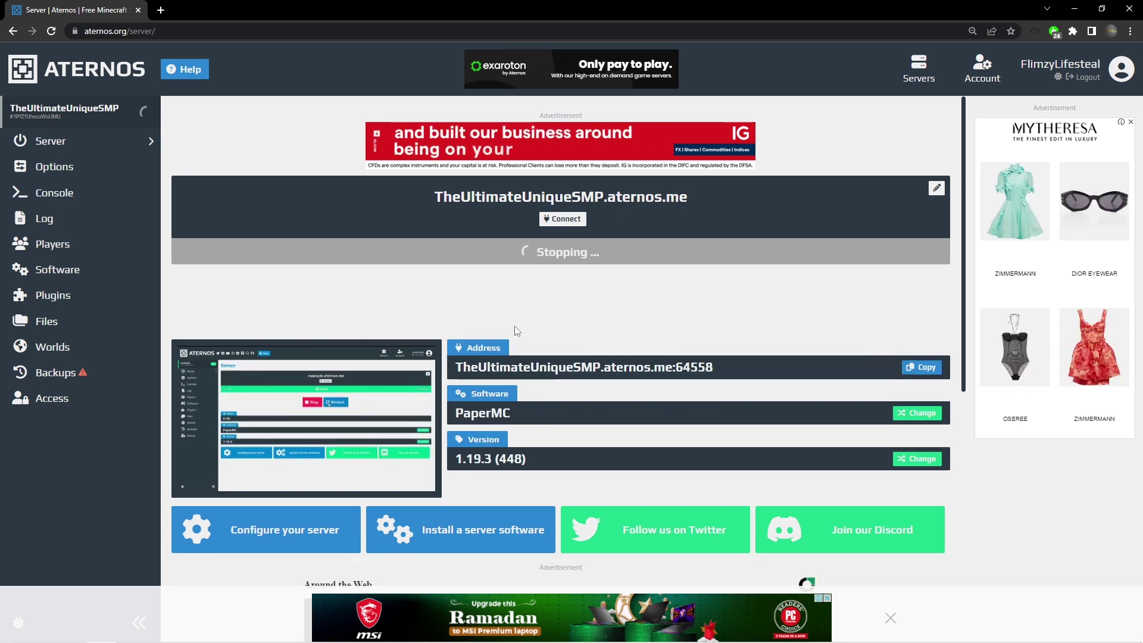
pyautogui.click(889, 617)
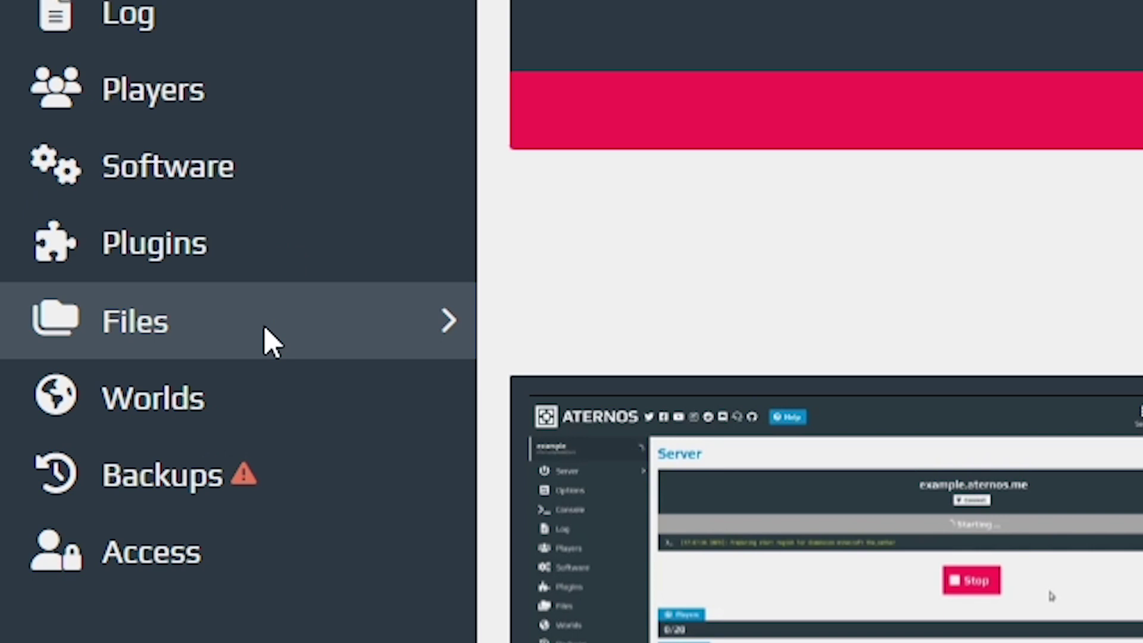
# Open paper-world-defaults.yml from the server's config files.
pyautogui.click(179, 322)
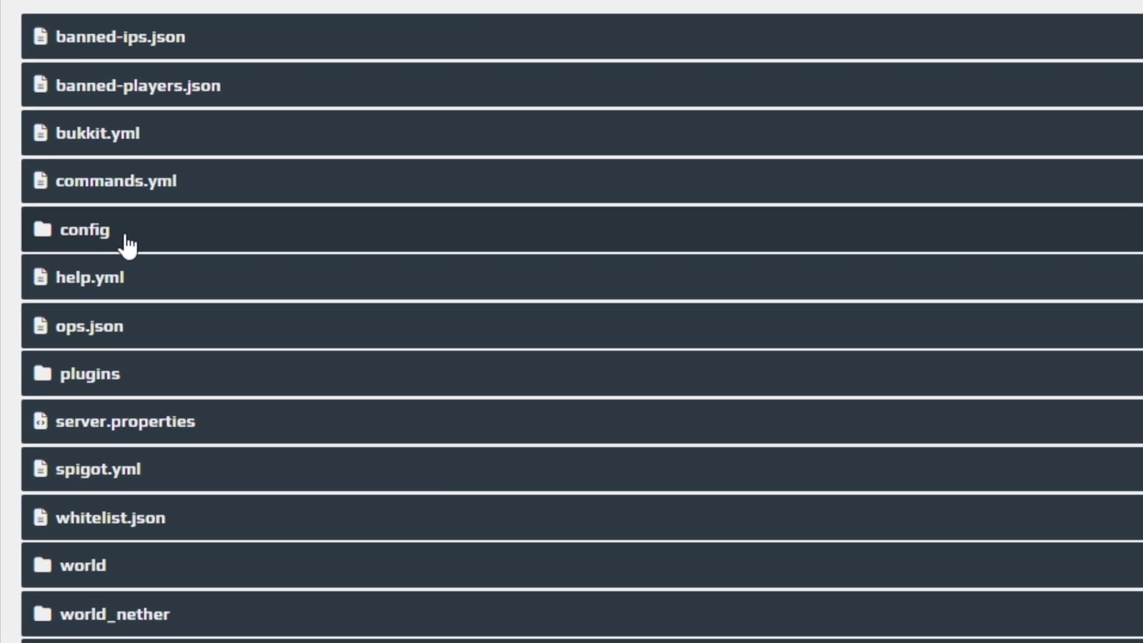
pyautogui.scroll(-5, 127, 244)
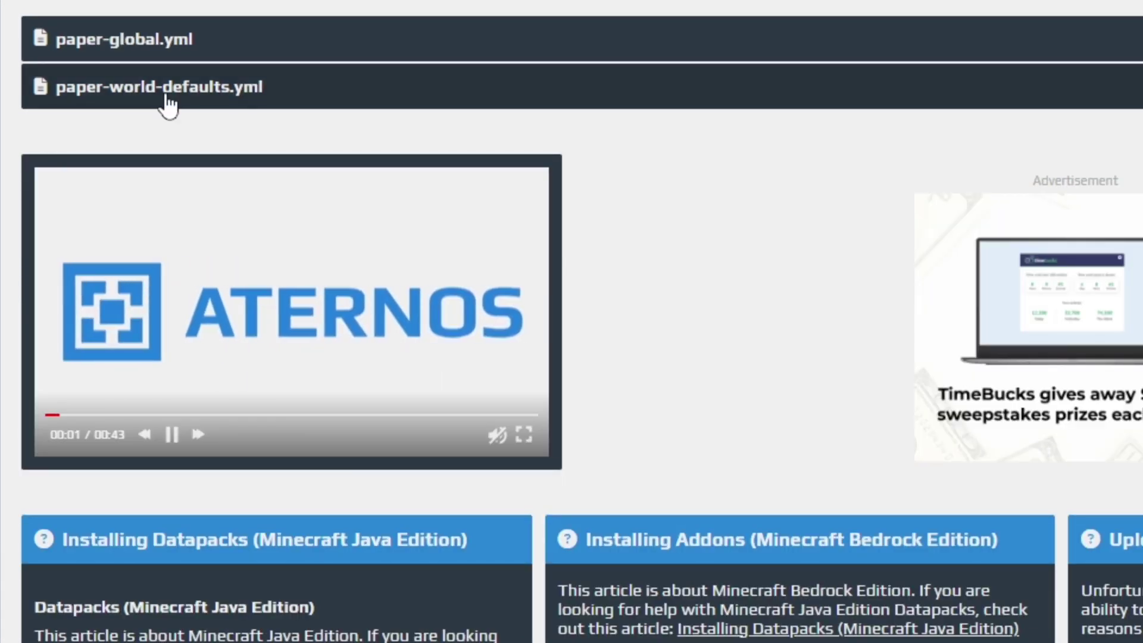
pyautogui.click(169, 104)
# Add '- netherrack' as a new anti-xray replacement-block line under deepslate.
pyautogui.scroll(-3, 314, 142)
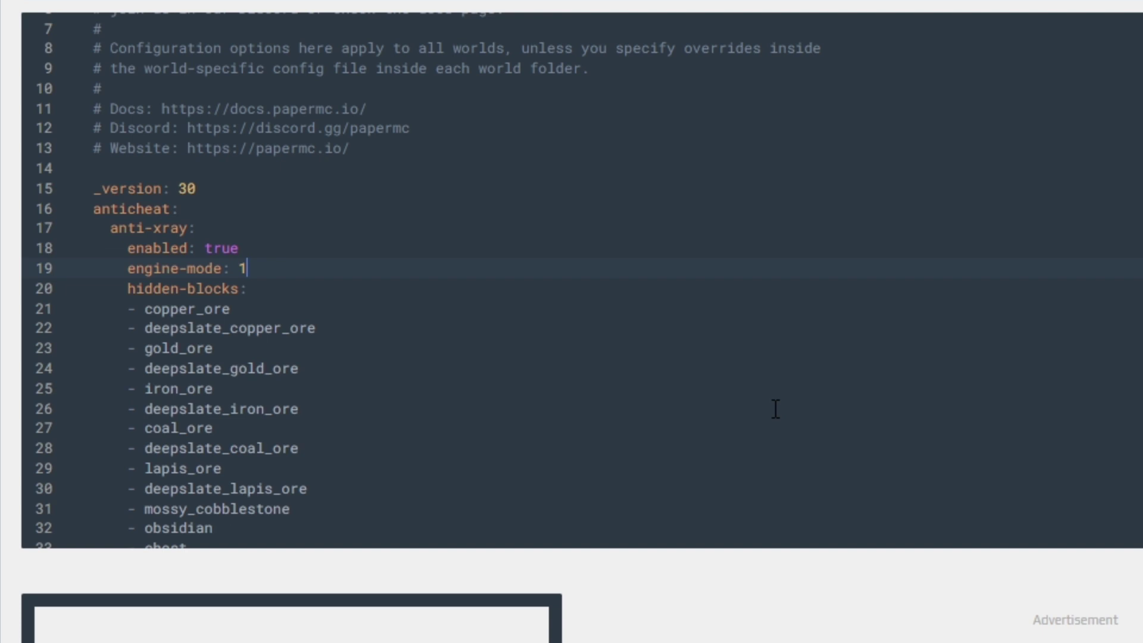
pyautogui.scroll(-8, 582, 329)
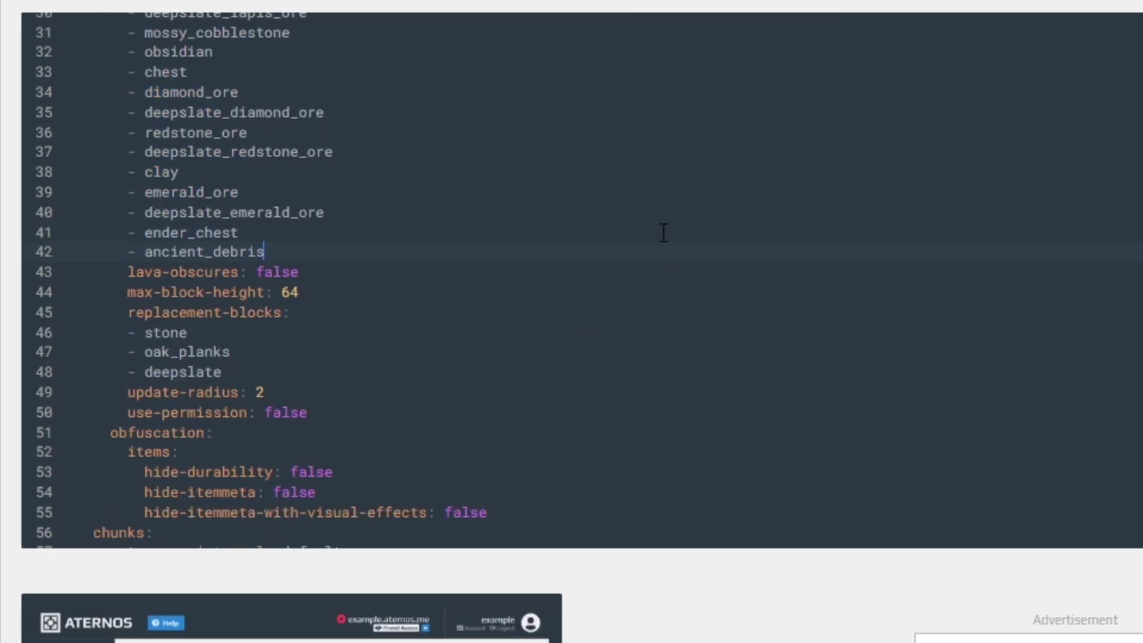
pyautogui.click(319, 411)
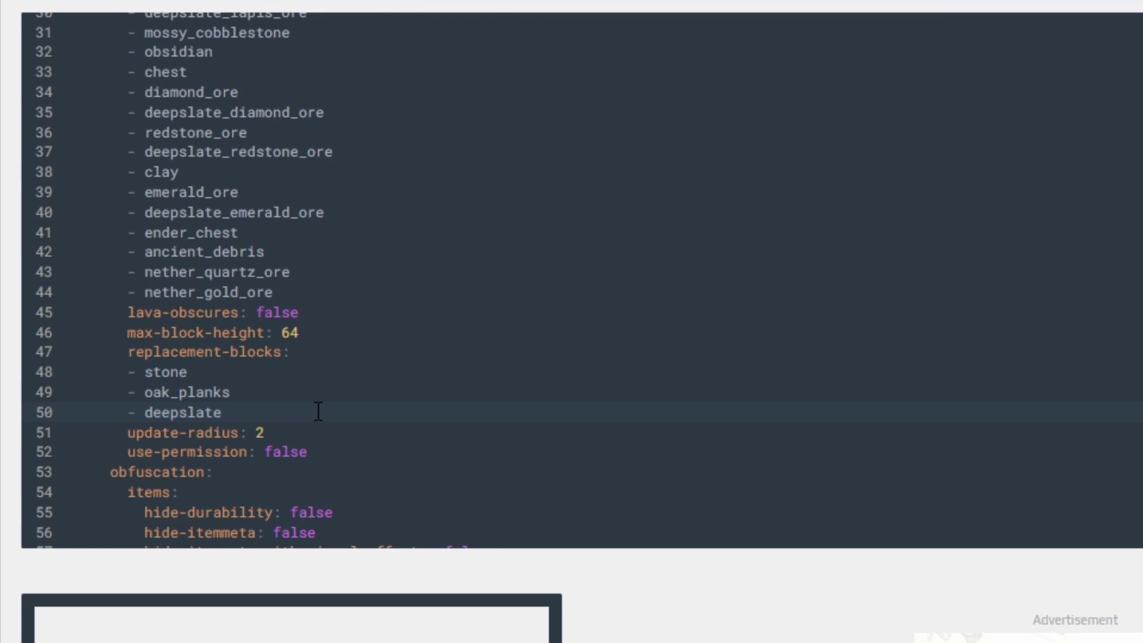
pyautogui.press('Return')
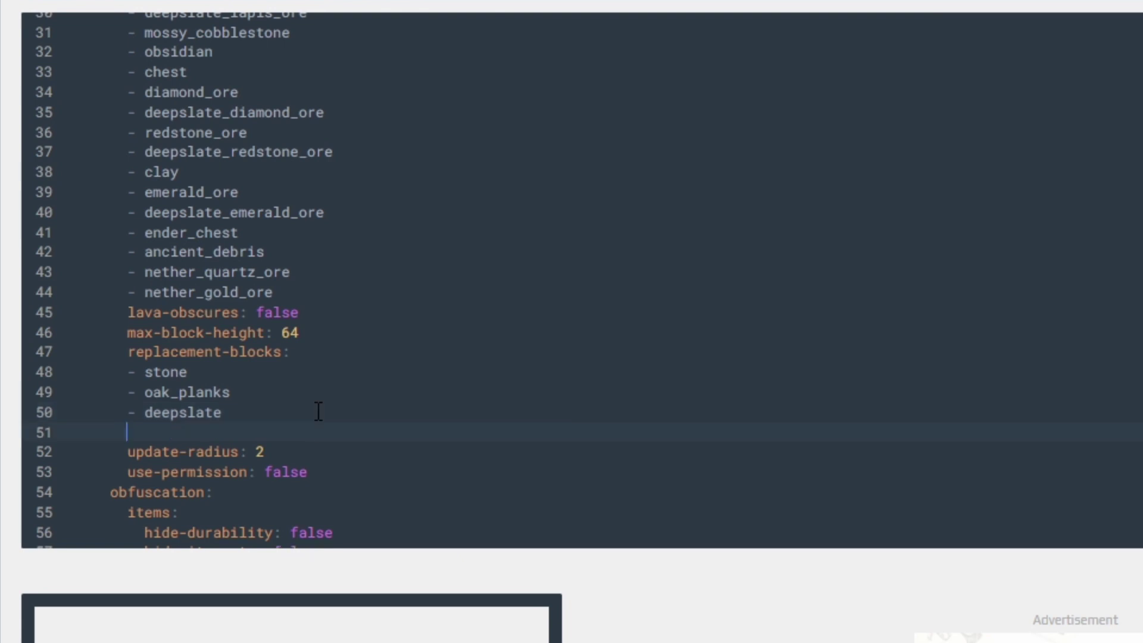
pyautogui.write('- ')
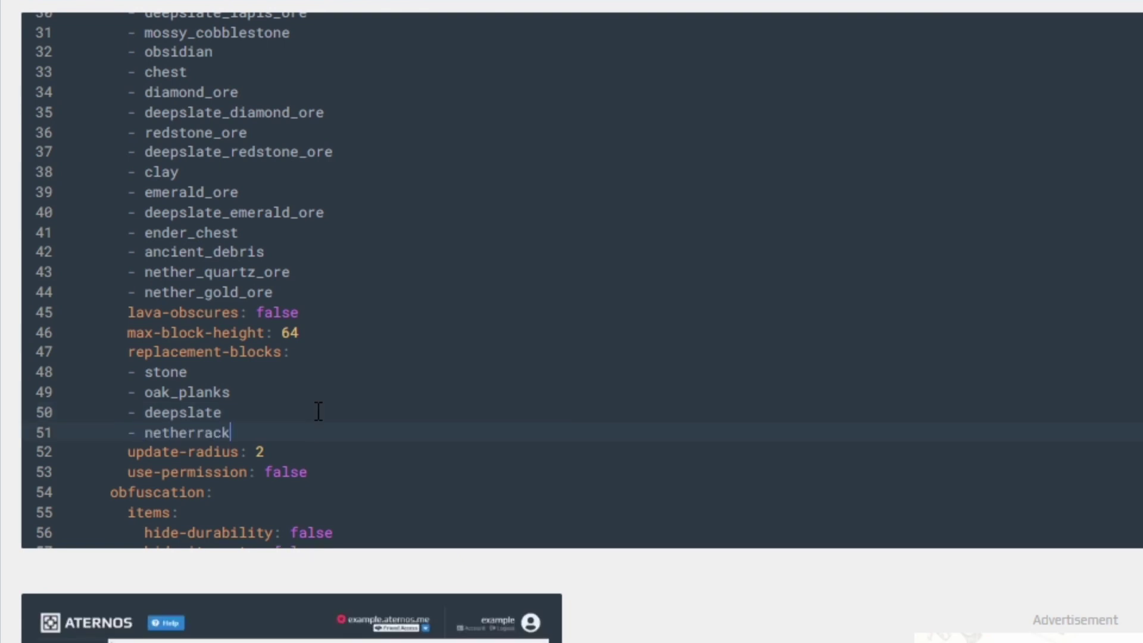
pyautogui.write('netherrack')
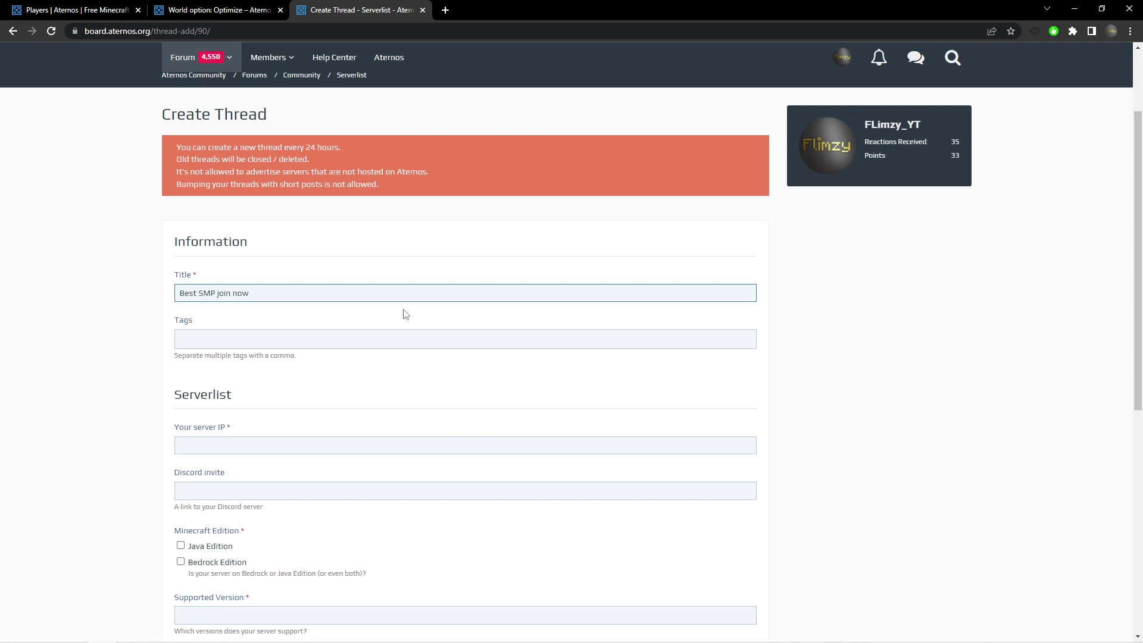
# Tag the thread 'smp' and 'crakced', then move to the server IP field.
pyautogui.press('Tab')
pyautogui.write('smp,crakc')
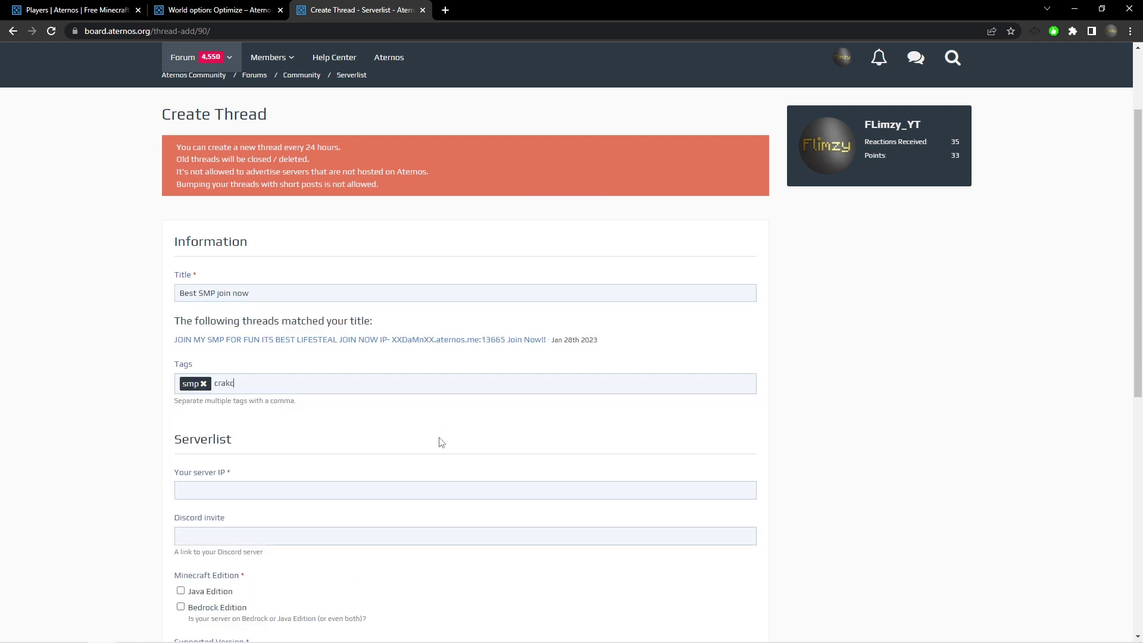
pyautogui.write('ed,')
pyautogui.press('BackSpace')
pyautogui.click(307, 492)
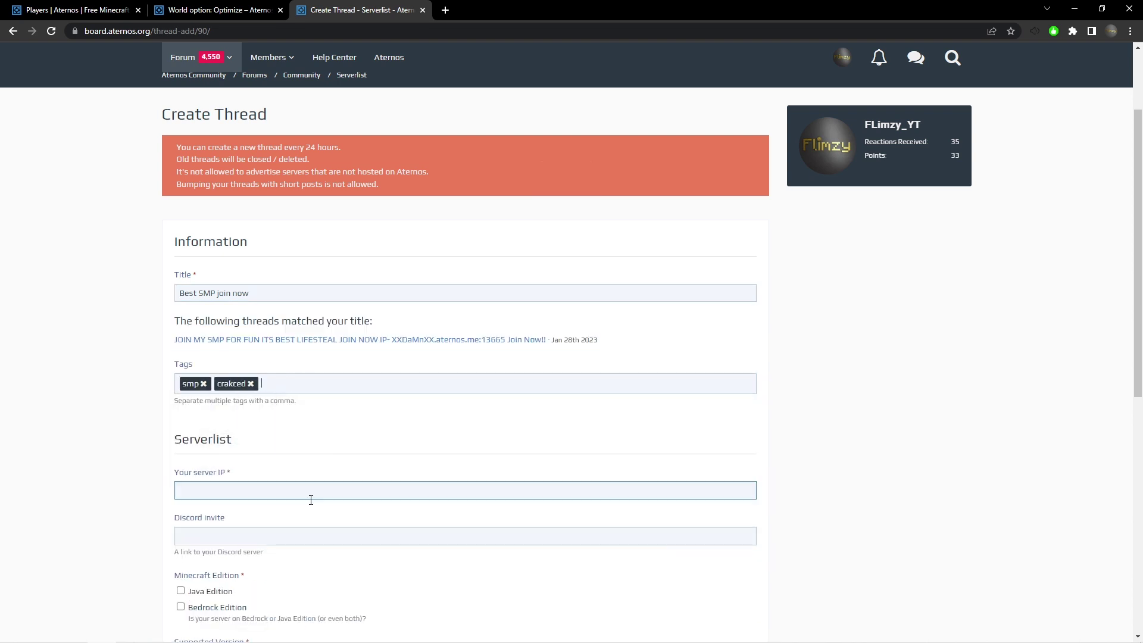
pyautogui.scroll(-1, 291, 379)
# Look up the TheUltimateUniqueSMP server page and rearrange the browser tabs before returning to the form.
pyautogui.hotkey('ctrl', '1')
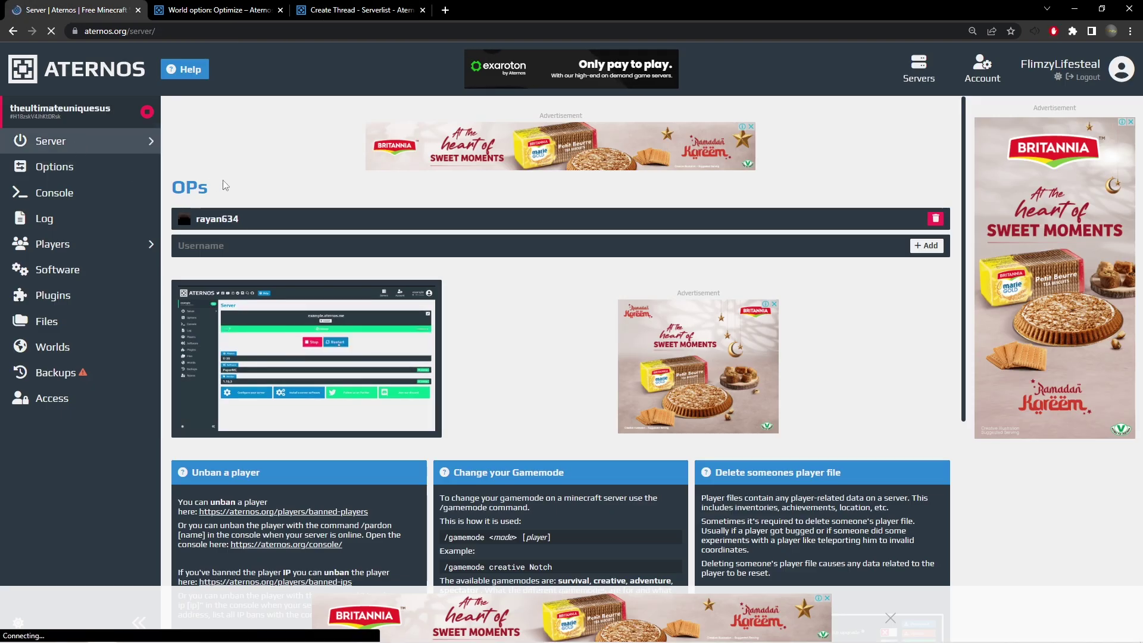
pyautogui.hotkey('alt', 'Left')
pyautogui.hotkey('alt', 'Left')
pyautogui.click(676, 351)
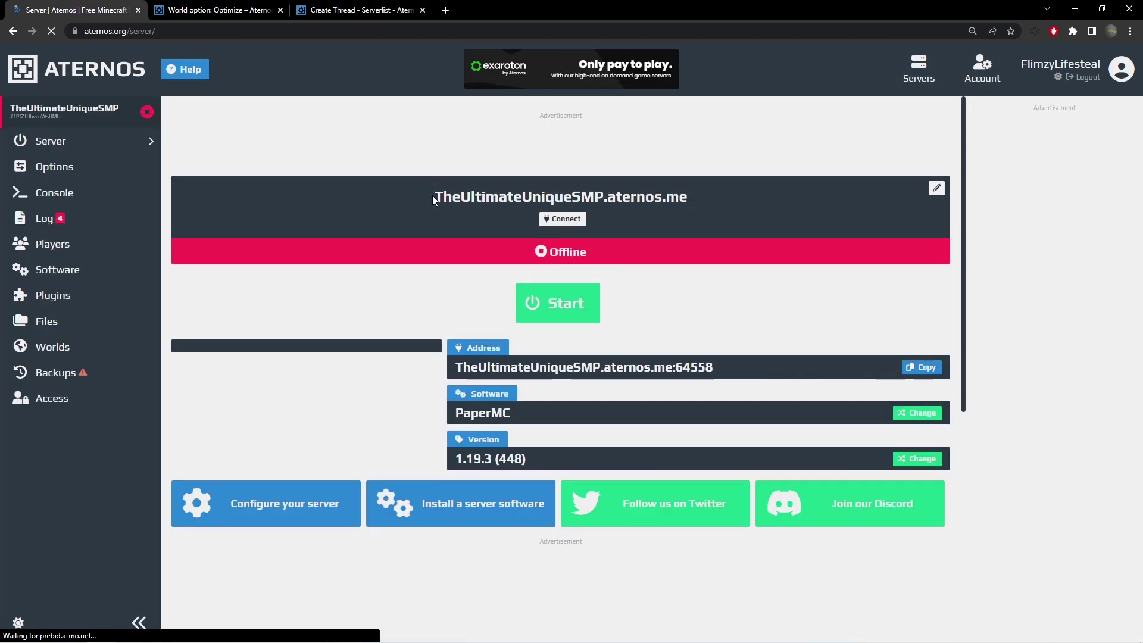
pyautogui.click(217, 10)
pyautogui.moveTo(357, 11); pyautogui.dragTo(220, 10)
pyautogui.click(421, 10)
pyautogui.hotkey('ctrl', '2')
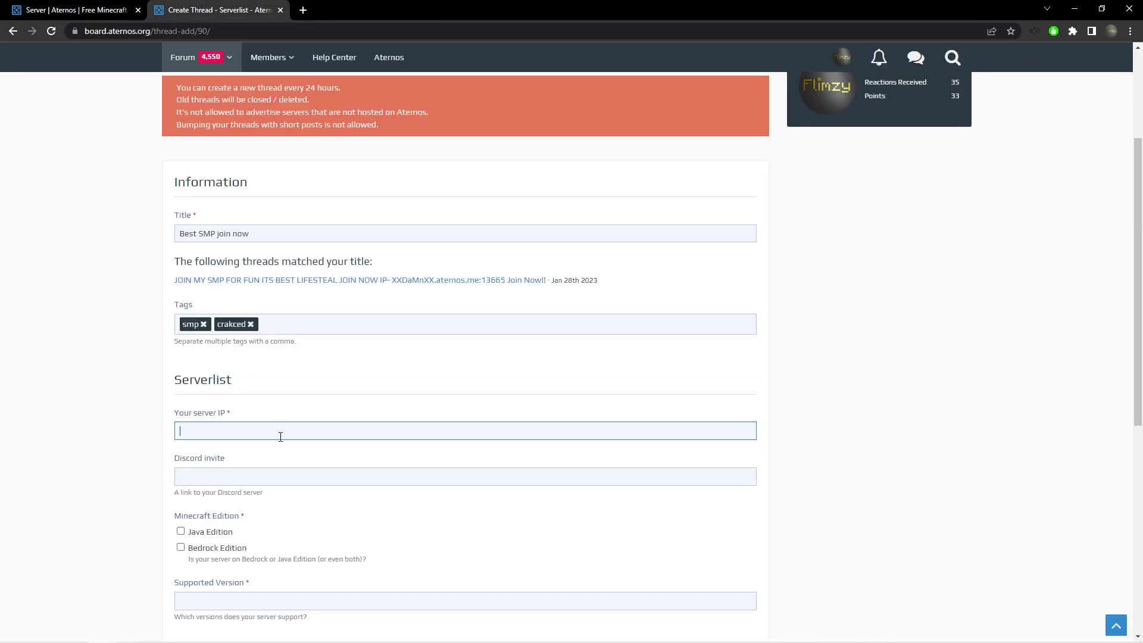
# Mark the server as Java Edition, fill the version and message, and submit the thread.
pyautogui.scroll(-3, 194, 446)
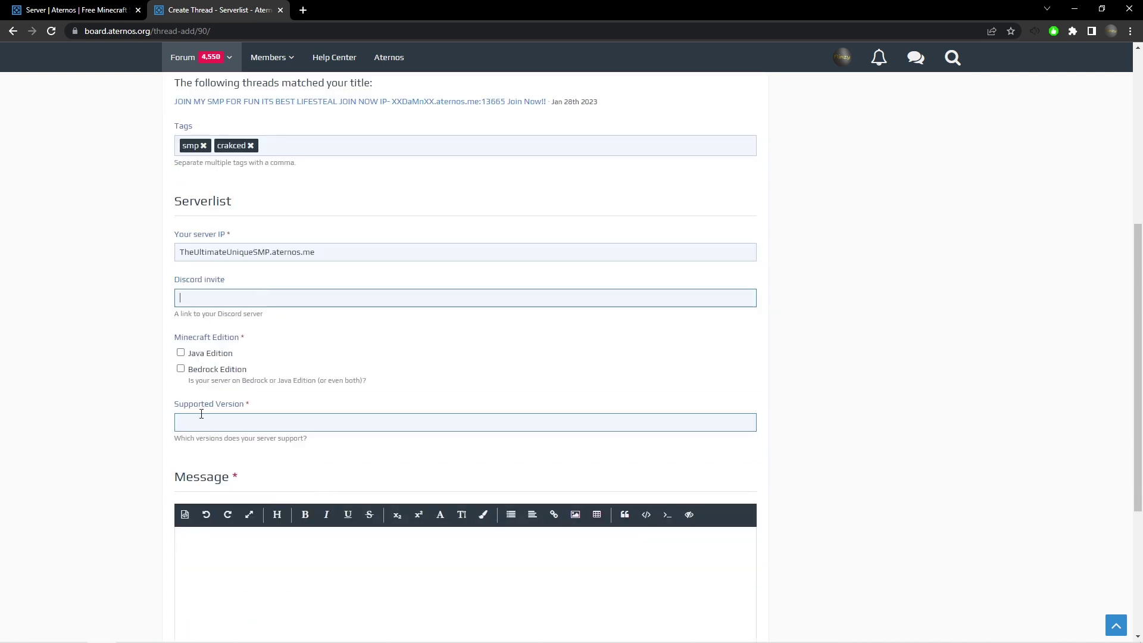
pyautogui.click(192, 355)
pyautogui.scroll(-1, 344, 405)
pyautogui.click(344, 364)
pyautogui.scroll(-4, 344, 379)
pyautogui.click(610, 285)
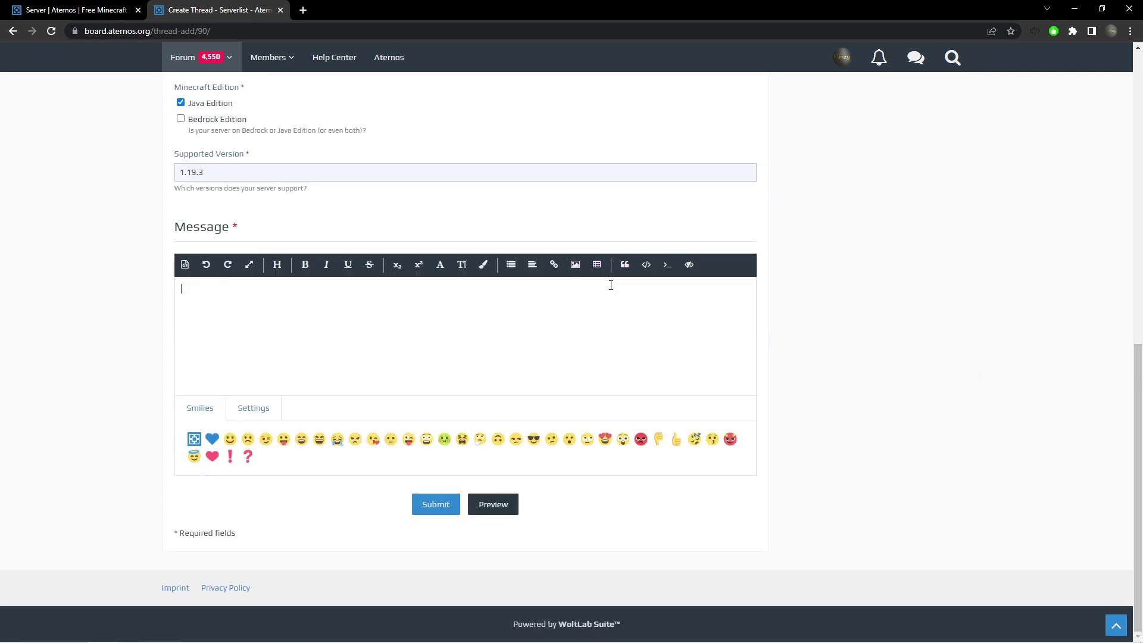
pyautogui.click(434, 506)
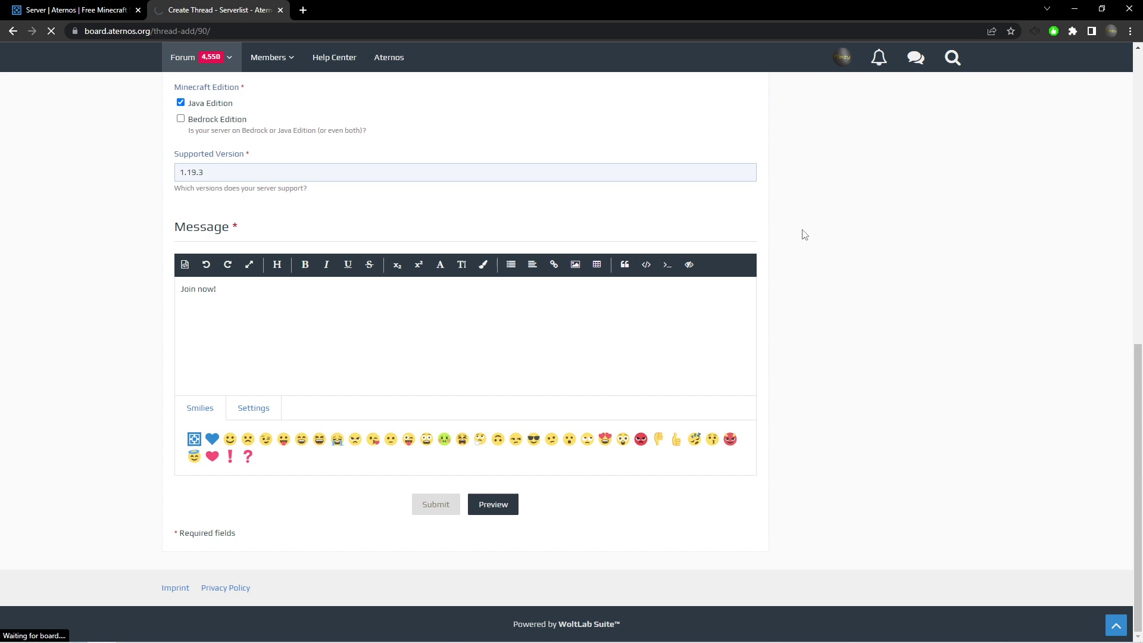
pyautogui.hotkey('ctrl', '1')
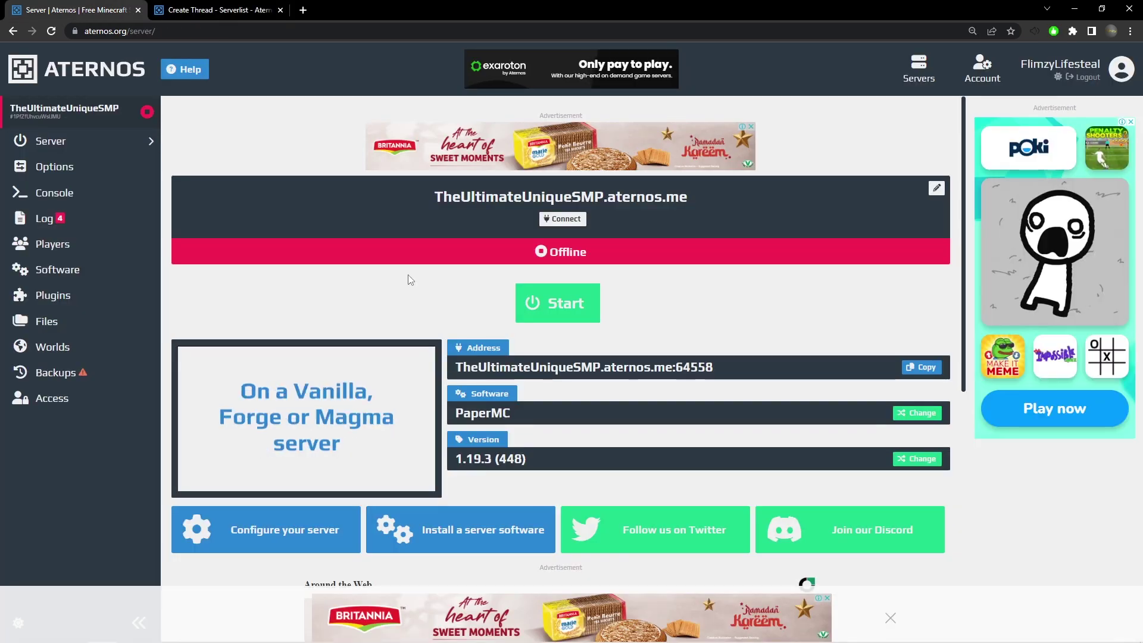
# Add the friend's Aternos username under Access and save with only the Start permission.
pyautogui.click(60, 411)
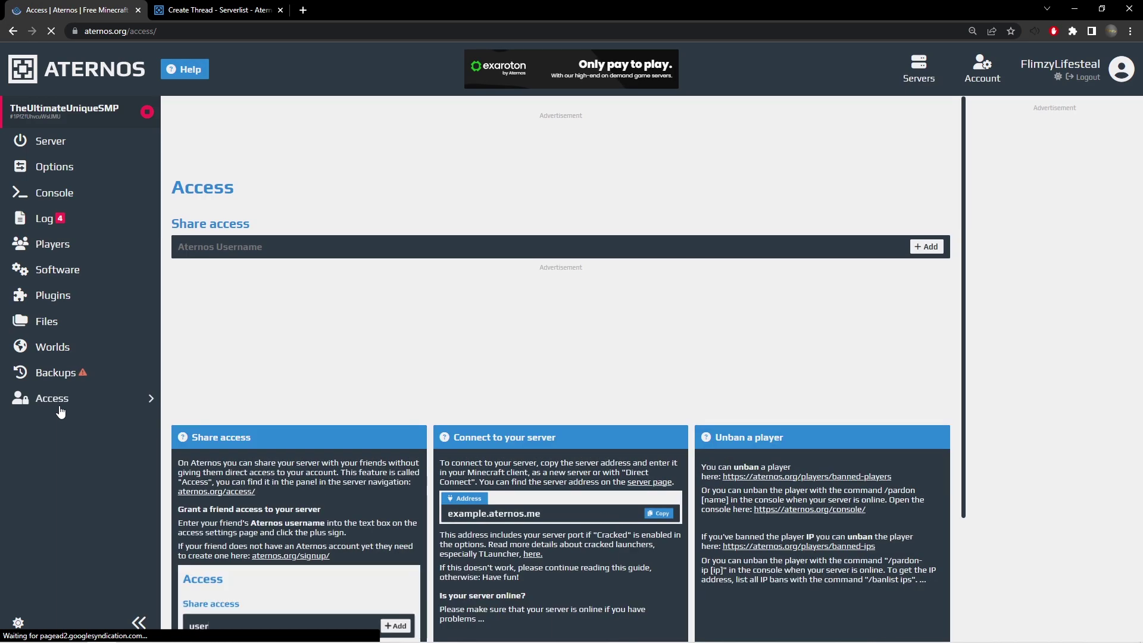
pyautogui.click(246, 255)
pyautogui.write('Name')
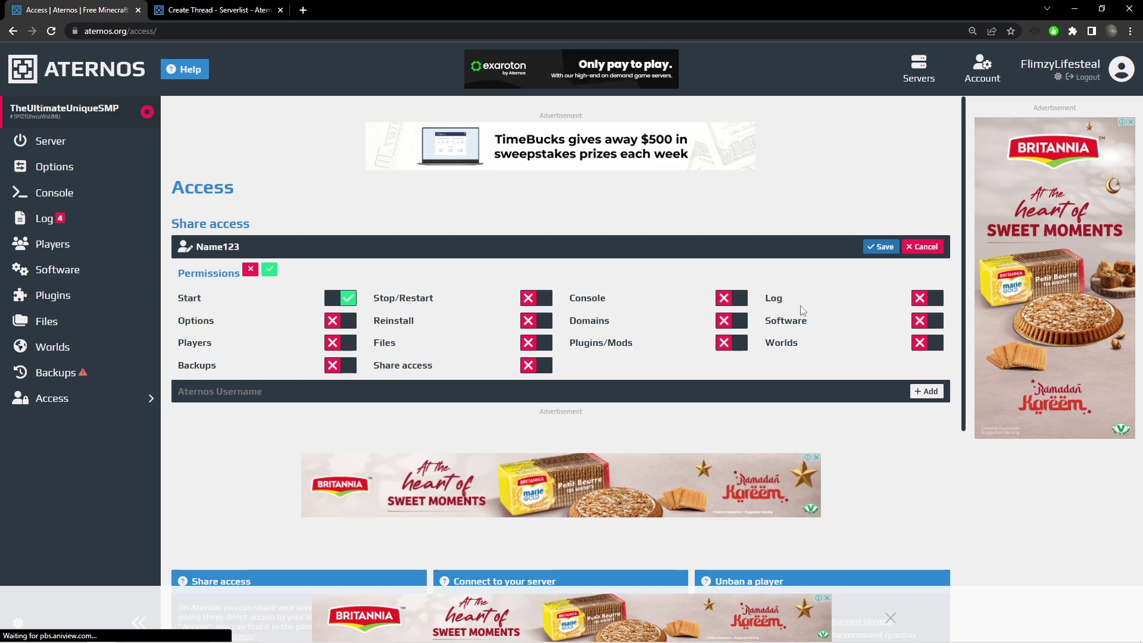
pyautogui.click(881, 247)
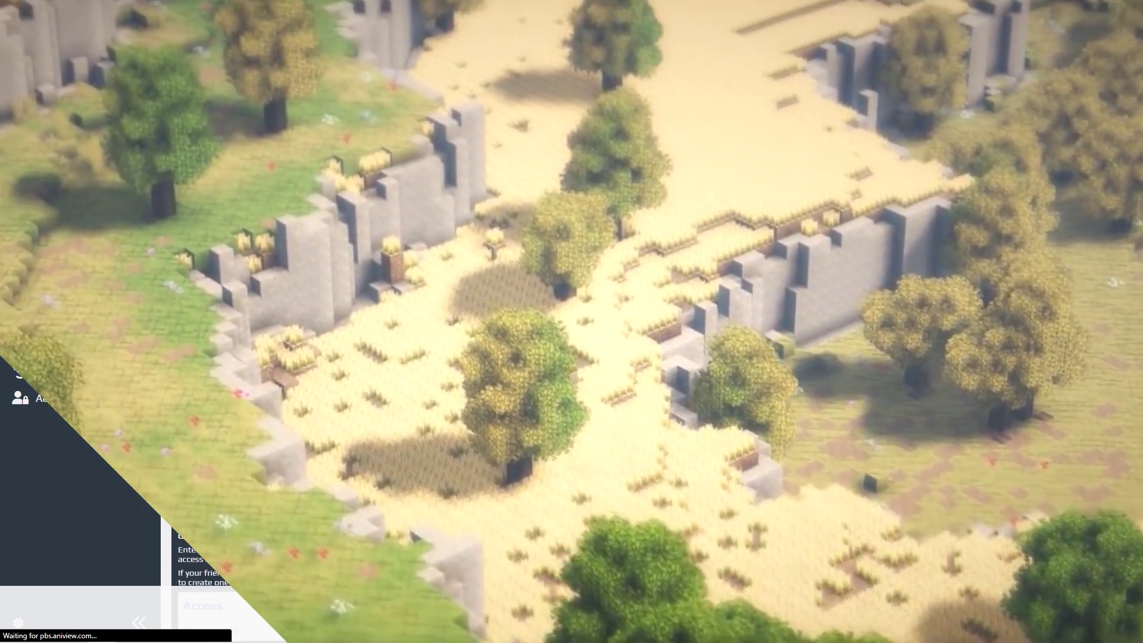